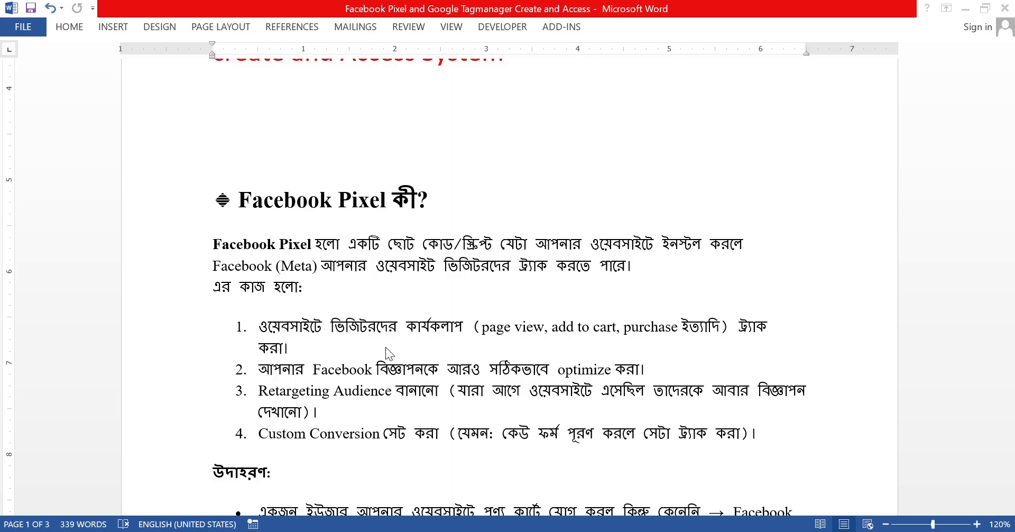
Step: Read the Word notes past Facebook Pixel to the Google Tag Manager section, then return to the browser
scroll(411, 338, down, 7)
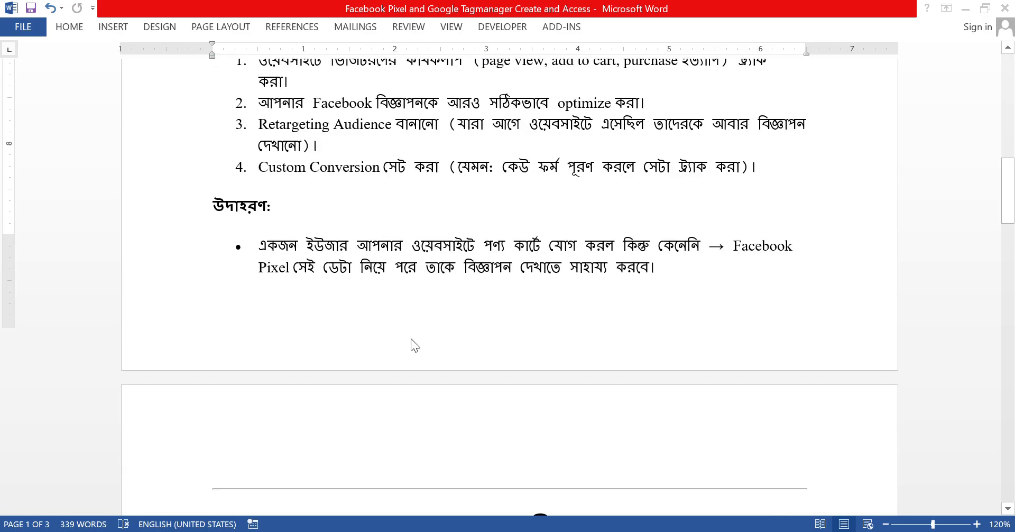
scroll(411, 345, down, 2)
scroll(409, 347, down, 1)
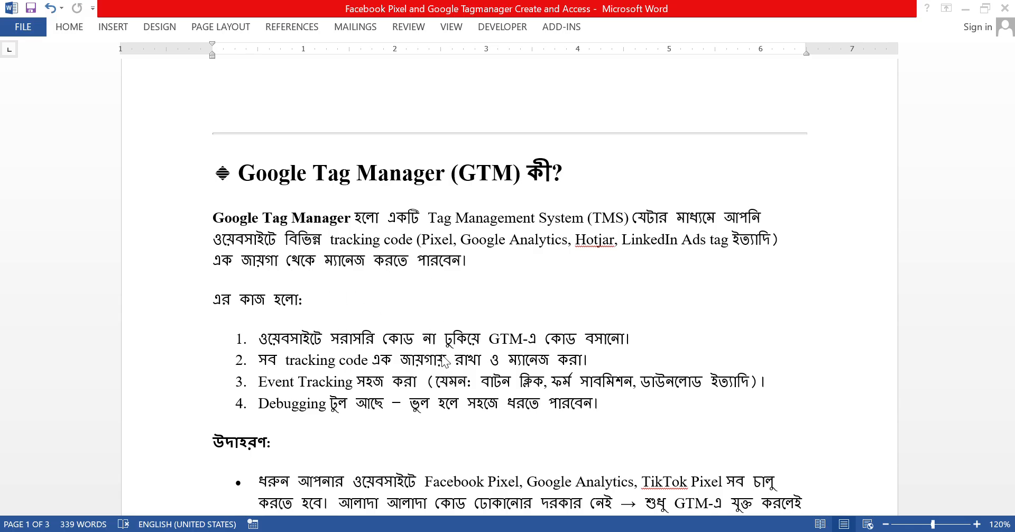
scroll(441, 354, down, 6)
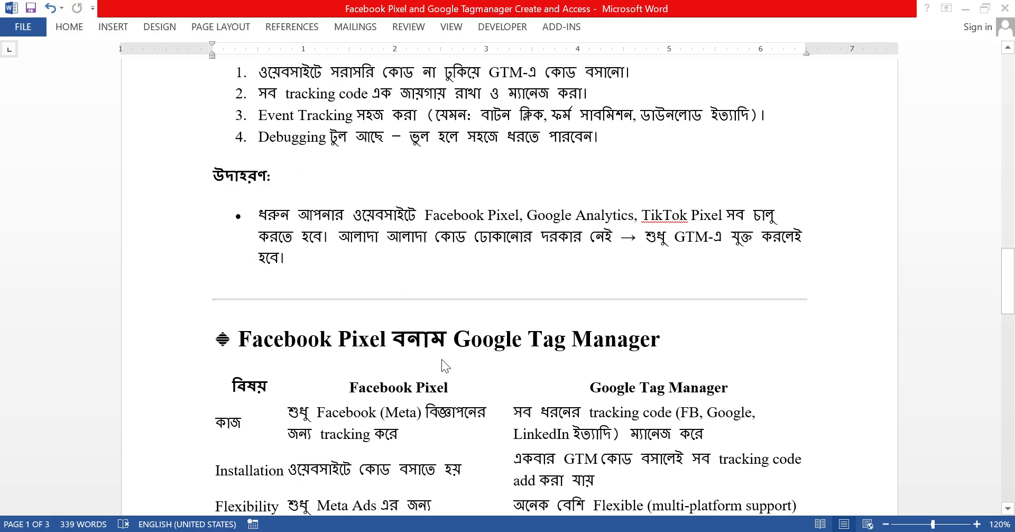
scroll(442, 365, up, 5)
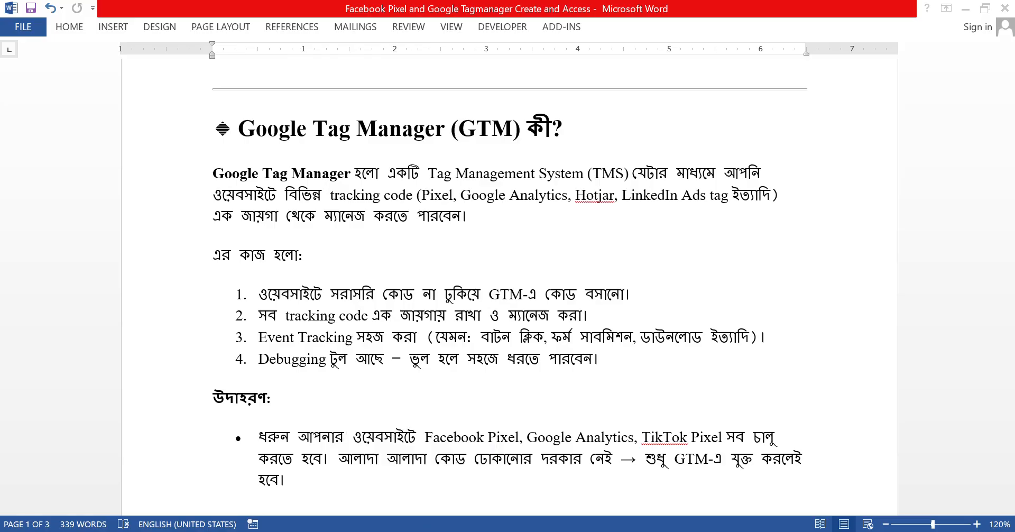
key(alt+Tab)
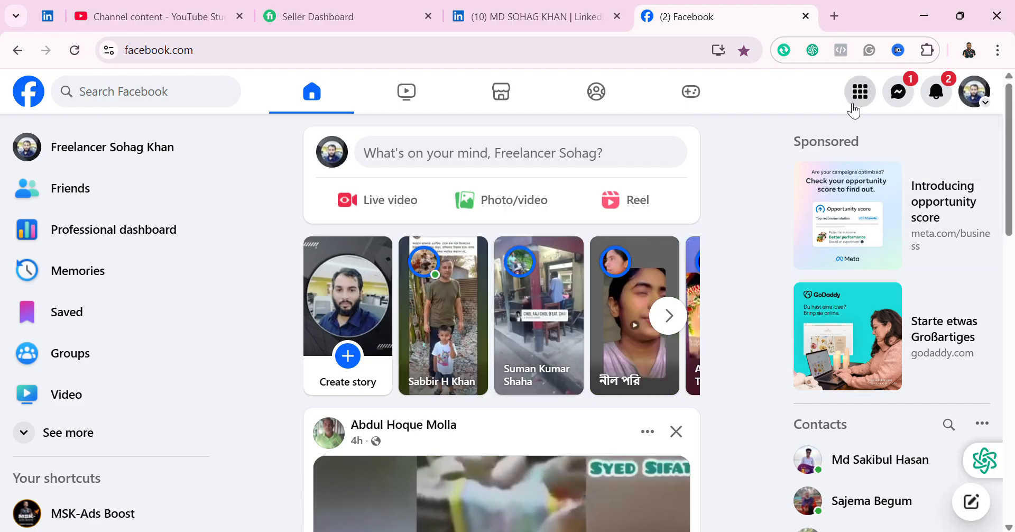
Step: Go from the Facebook menu into Ads Manager, then reach Business settings through All tools
click(855, 106)
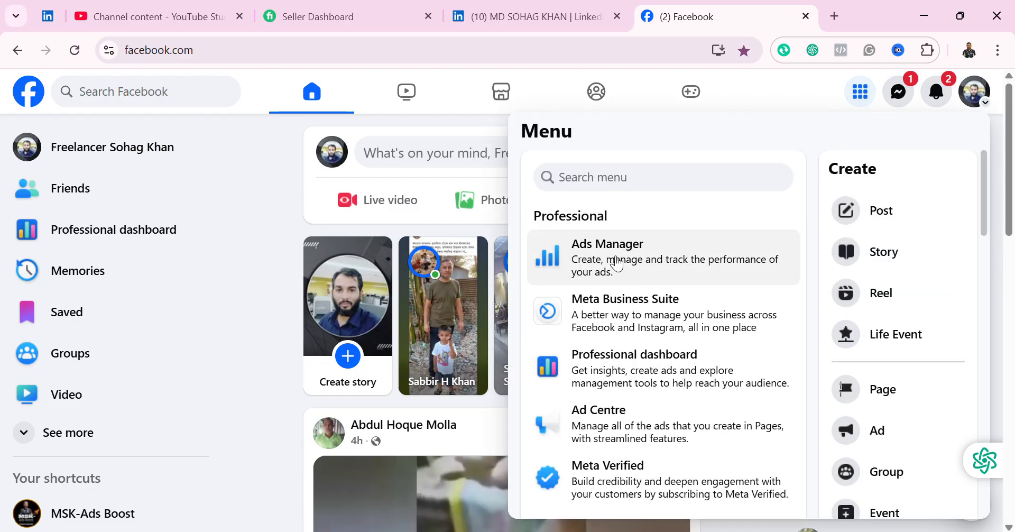
click(622, 249)
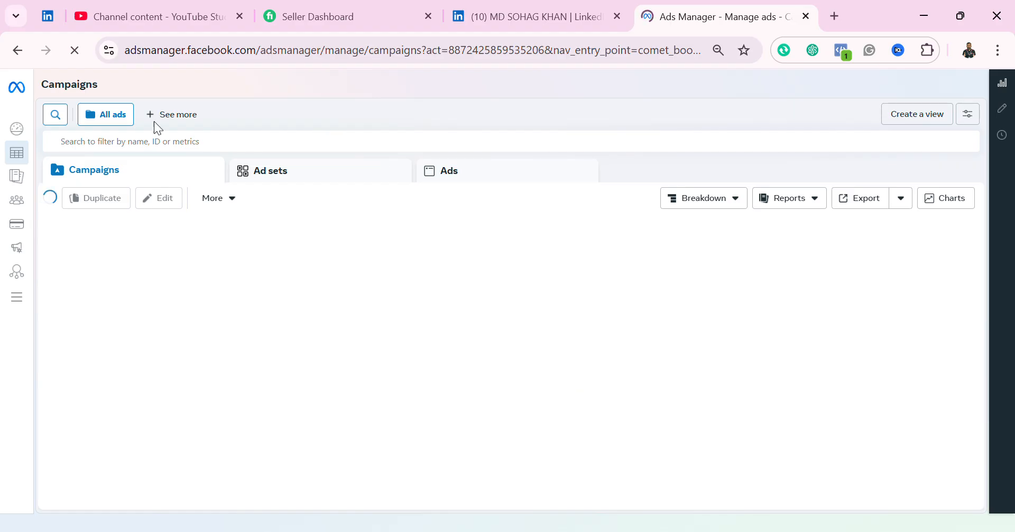
mouse_move(18, 304)
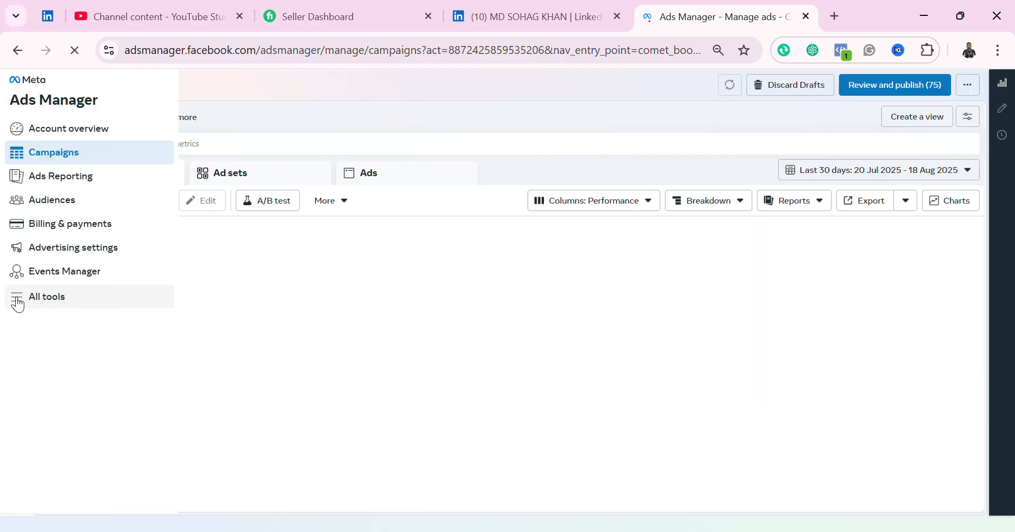
click(50, 302)
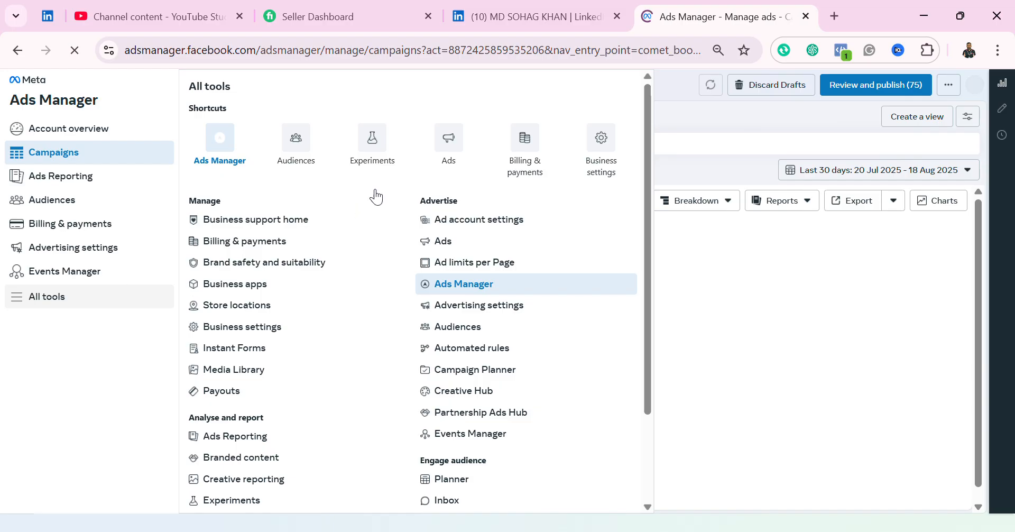
click(600, 168)
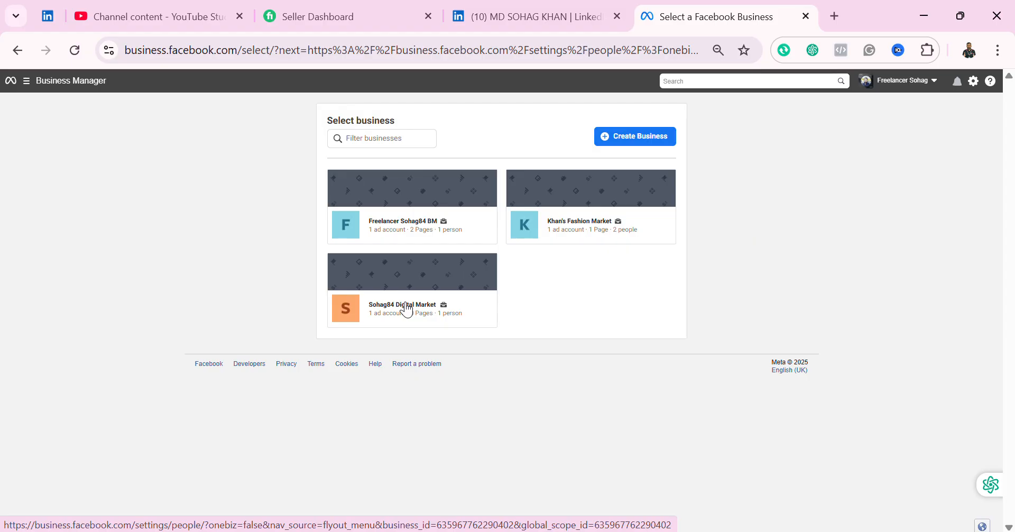
Step: Open Sohag84 Digital Market's Datasets and pixels under Data sources and begin adding a dataset
click(407, 310)
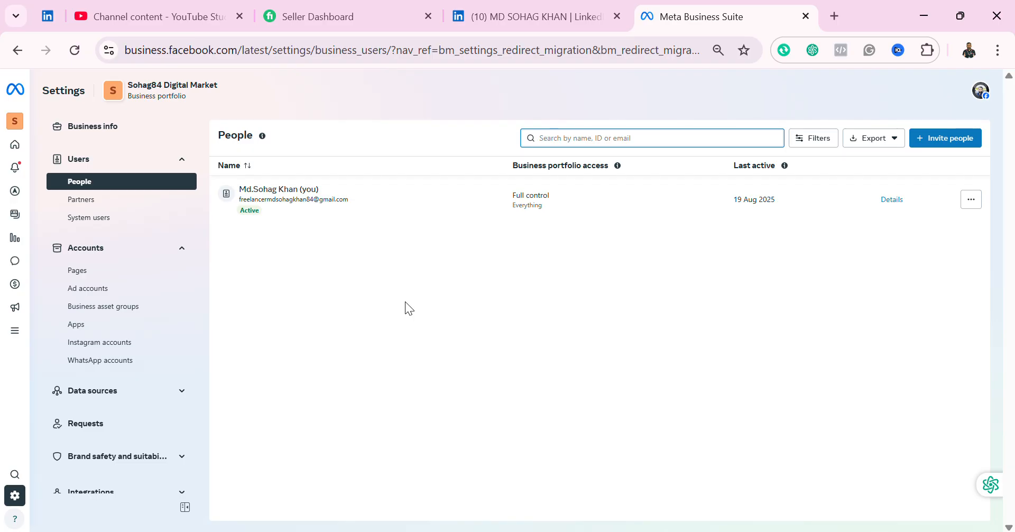
click(181, 391)
click(127, 432)
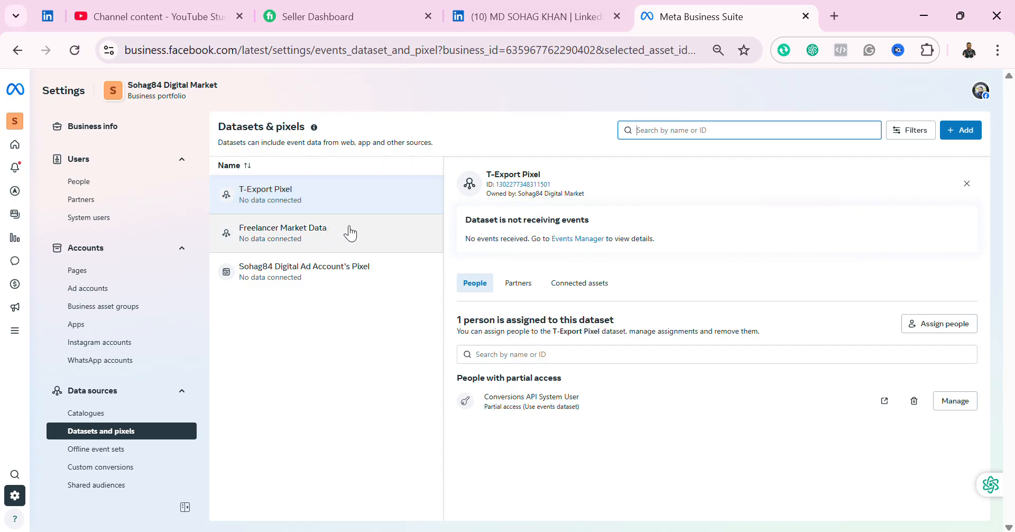
click(964, 136)
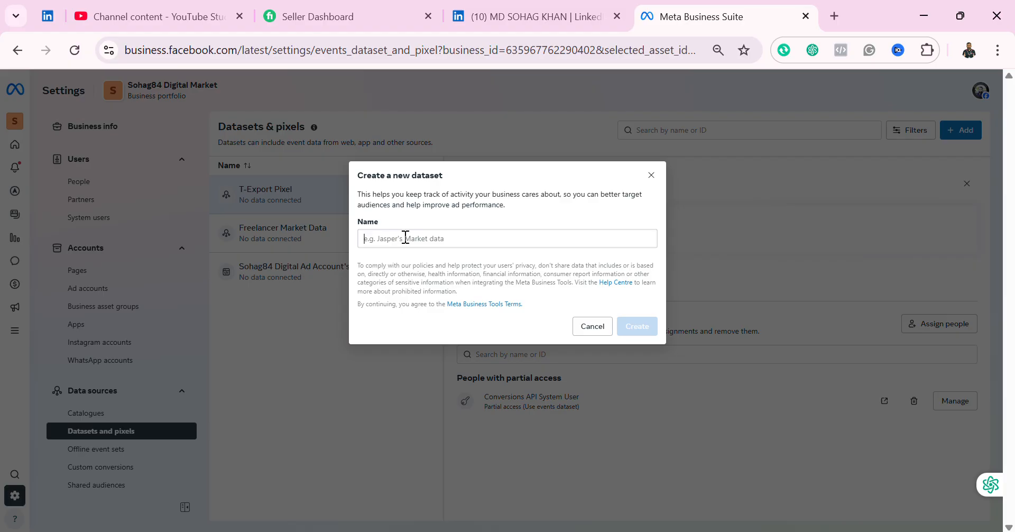
Step: Start naming the dataset 'Food Shop Pixel', then close the dialog without creating it
click(406, 238)
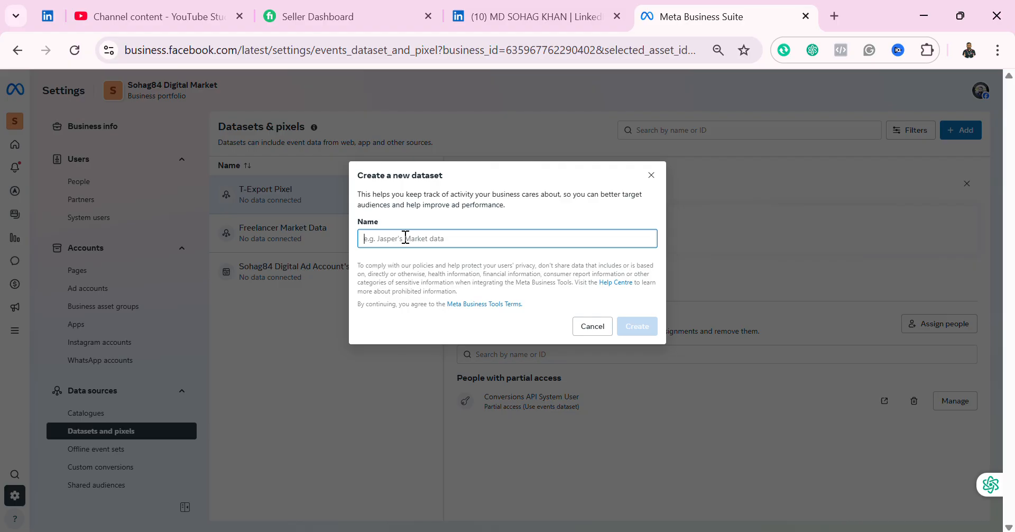
text(Food Shop Pixel)
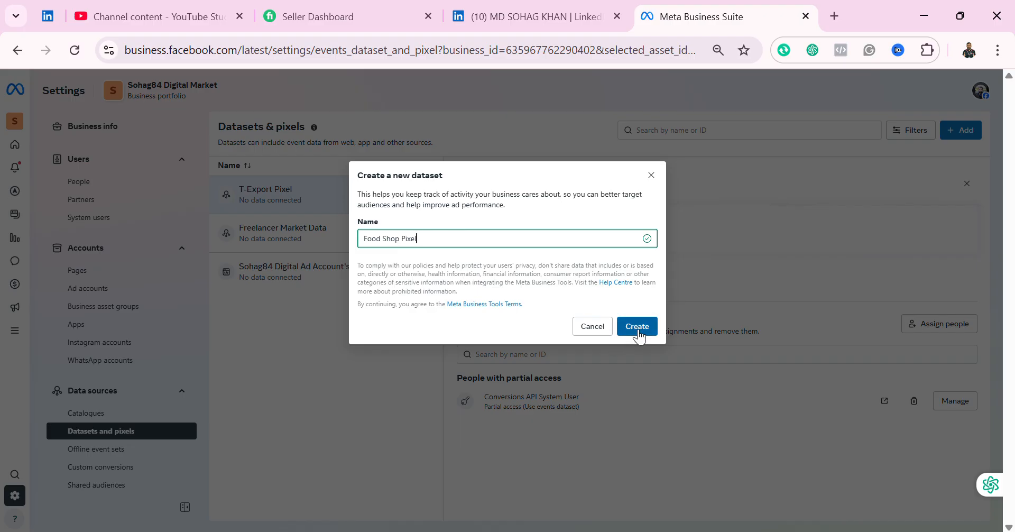
click(651, 175)
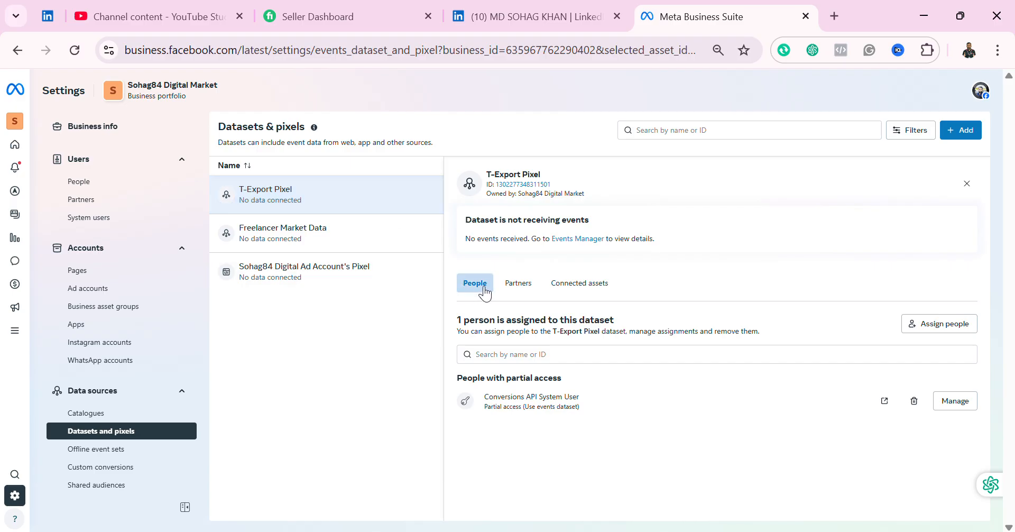
click(955, 330)
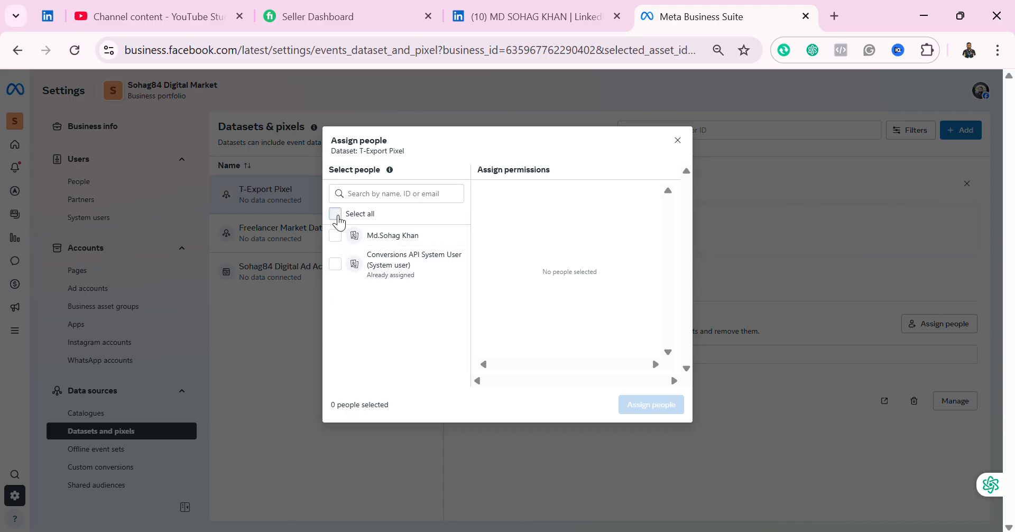
click(336, 215)
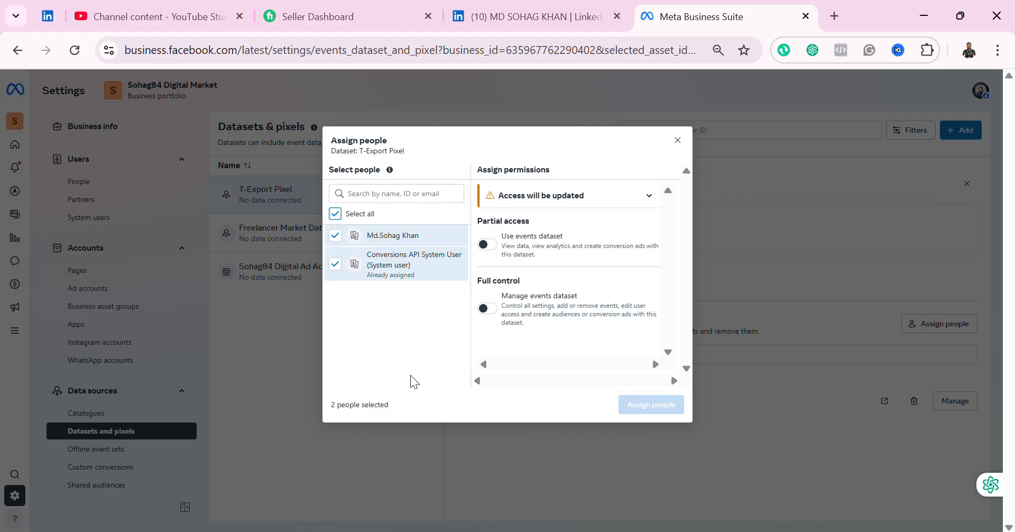
click(344, 276)
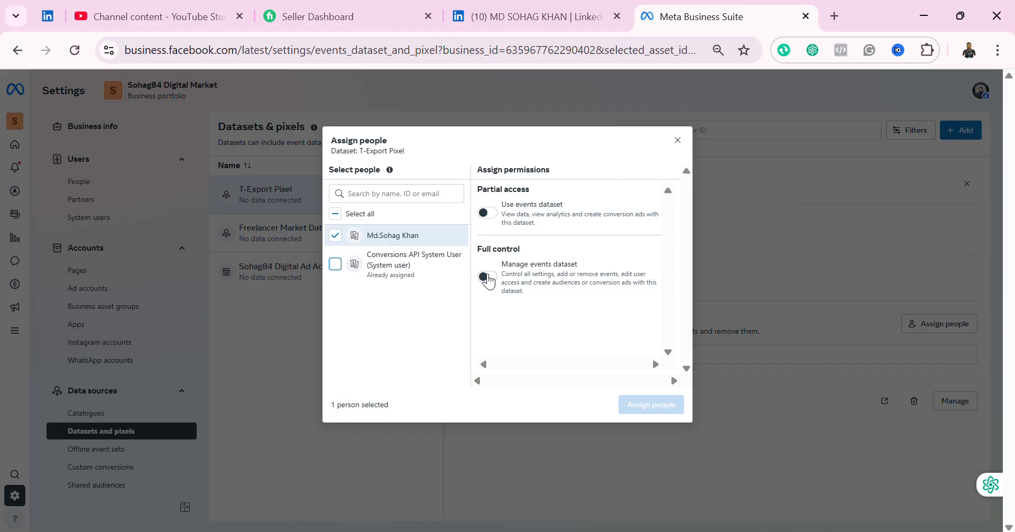
click(488, 276)
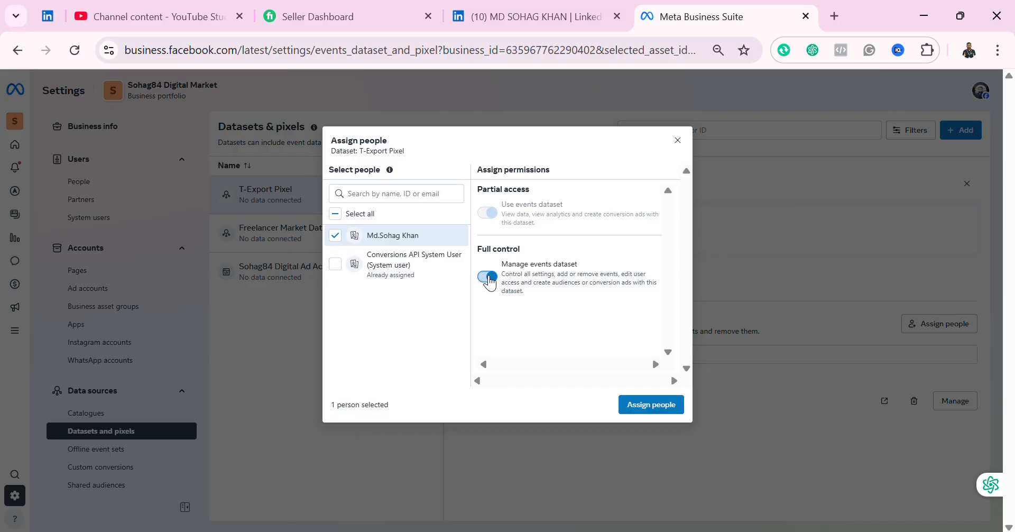
click(487, 277)
click(487, 213)
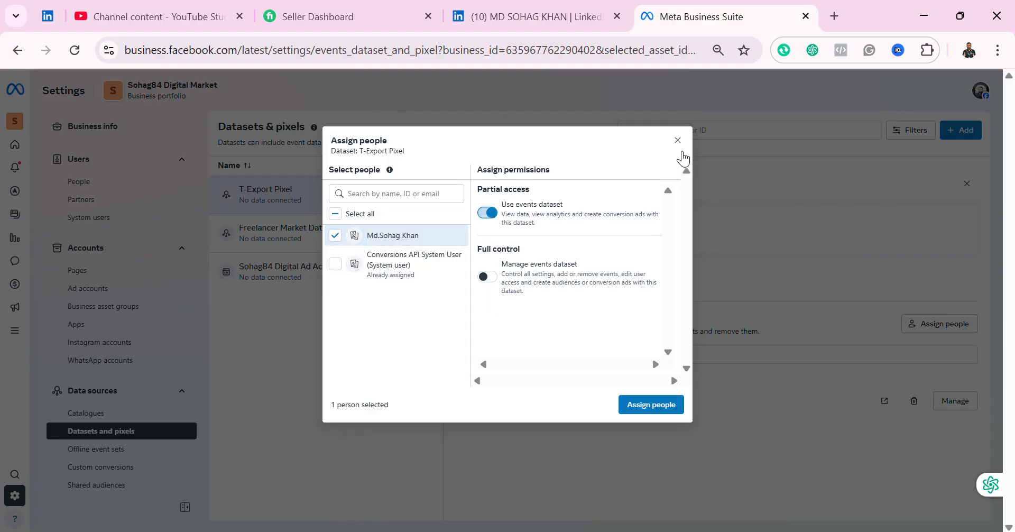
click(677, 141)
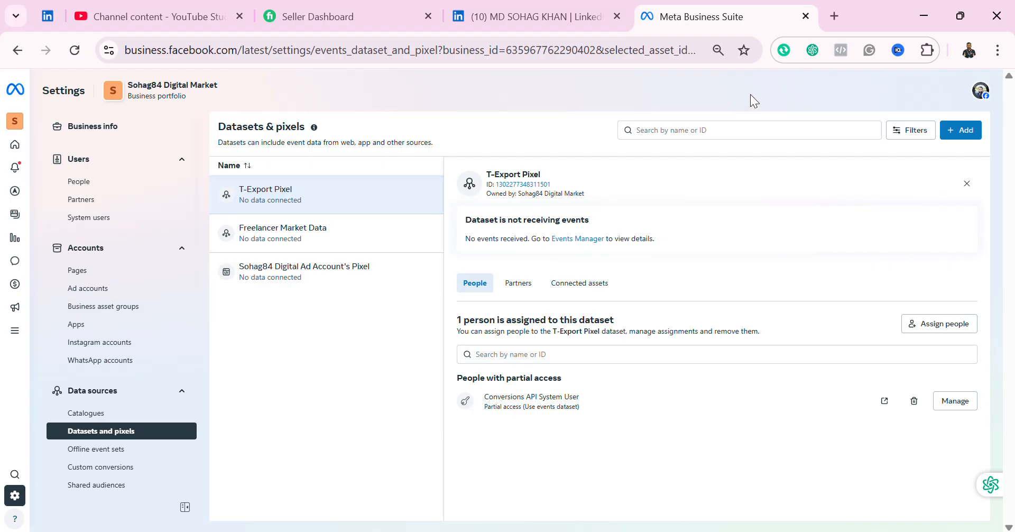
Step: In a new tab, search Google for 'GTM Cr' and open the Google Tag Manager result
click(834, 17)
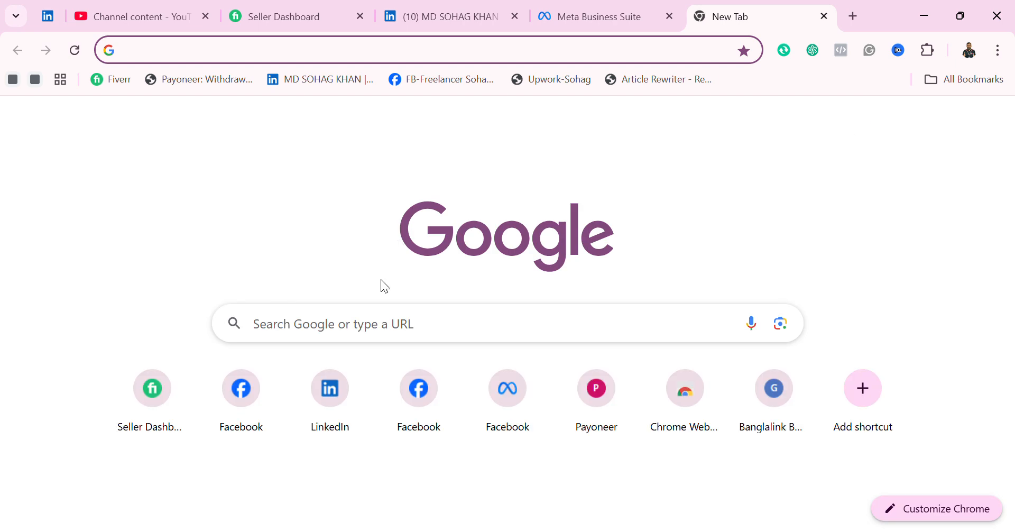
click(390, 321)
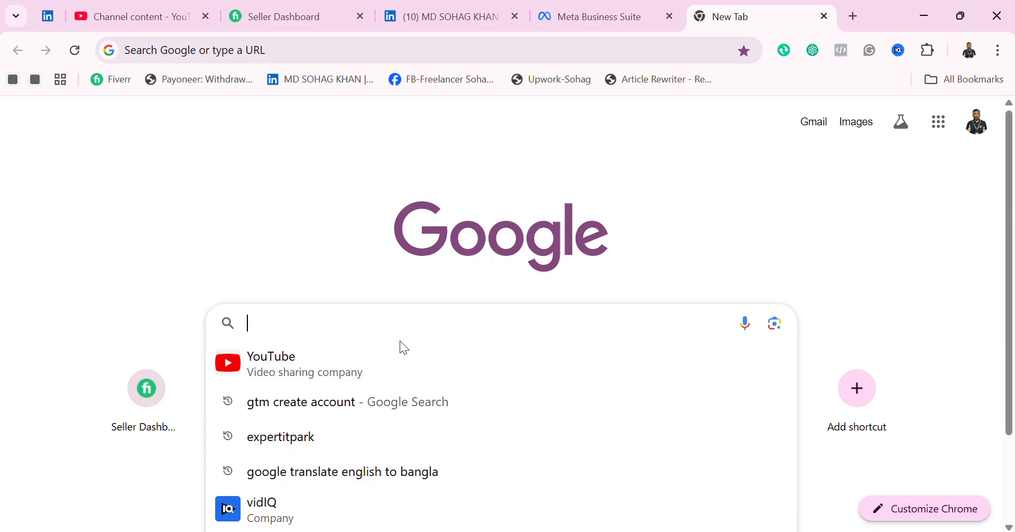
text(GT)
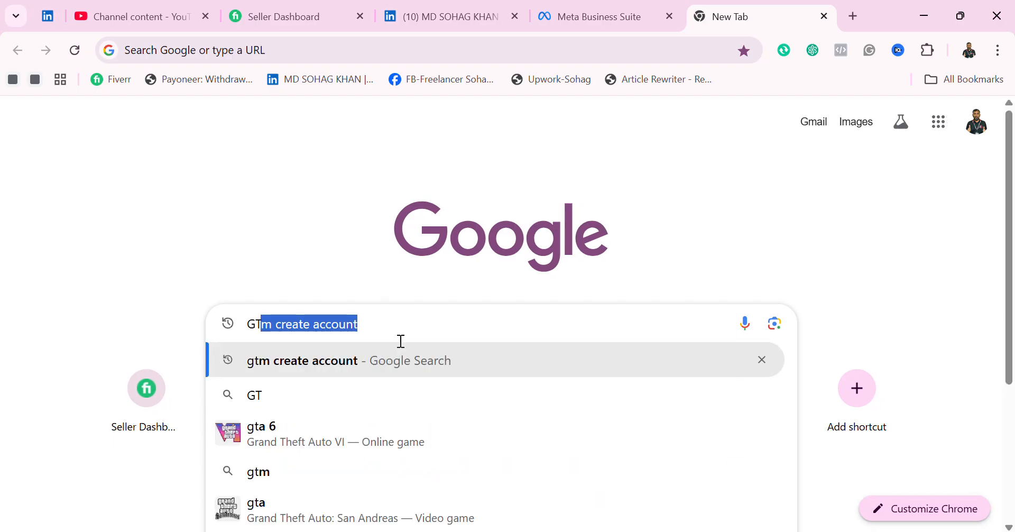
text(M Cr)
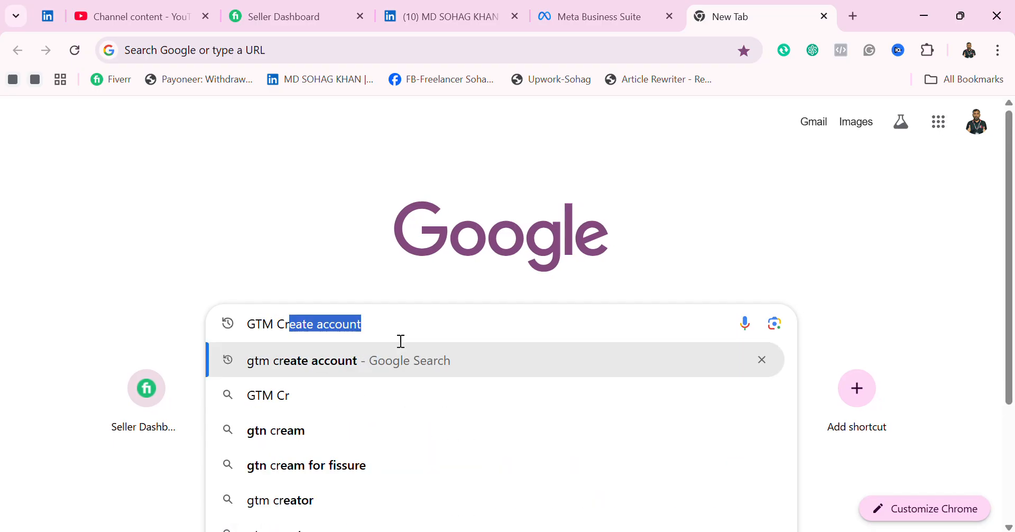
key(Return)
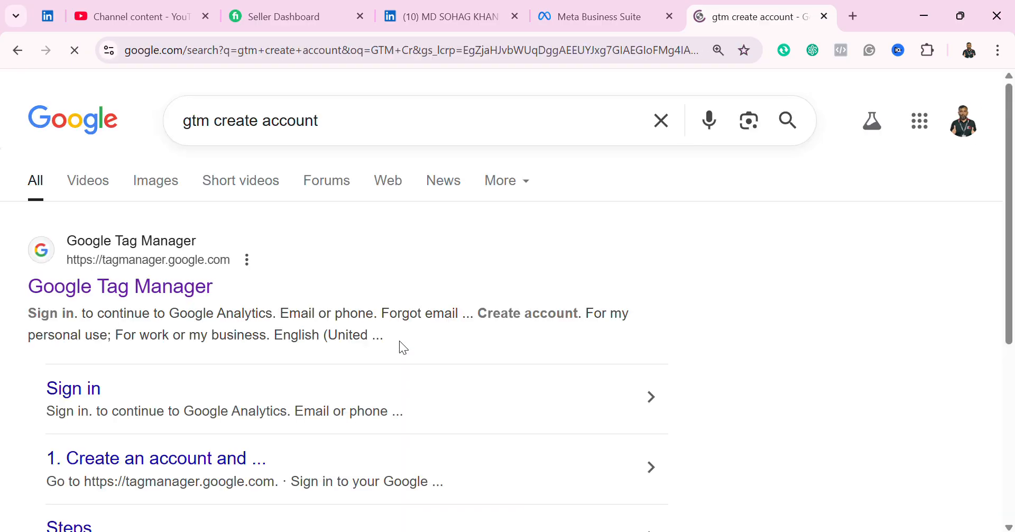
click(169, 259)
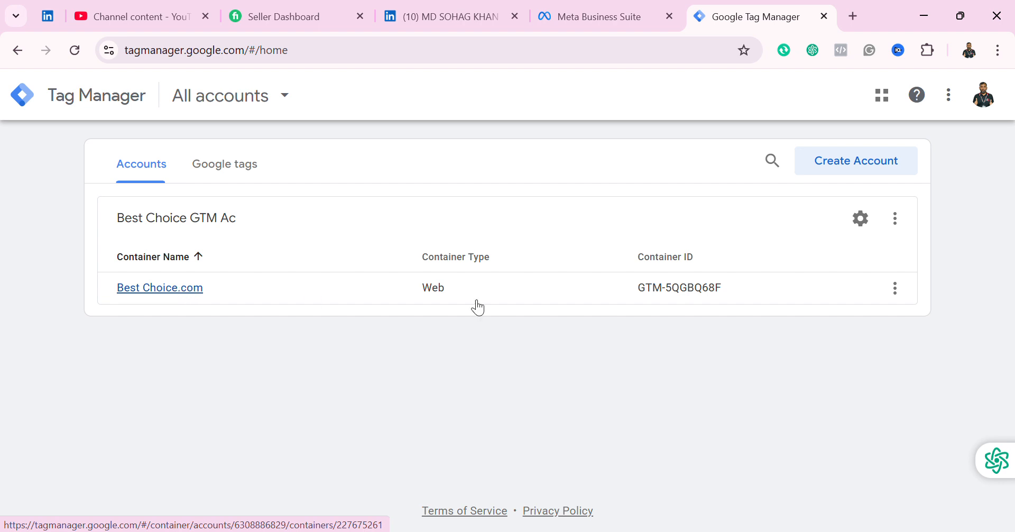
Step: Look over the Best Choice container and account option menus, then start a new account
click(896, 289)
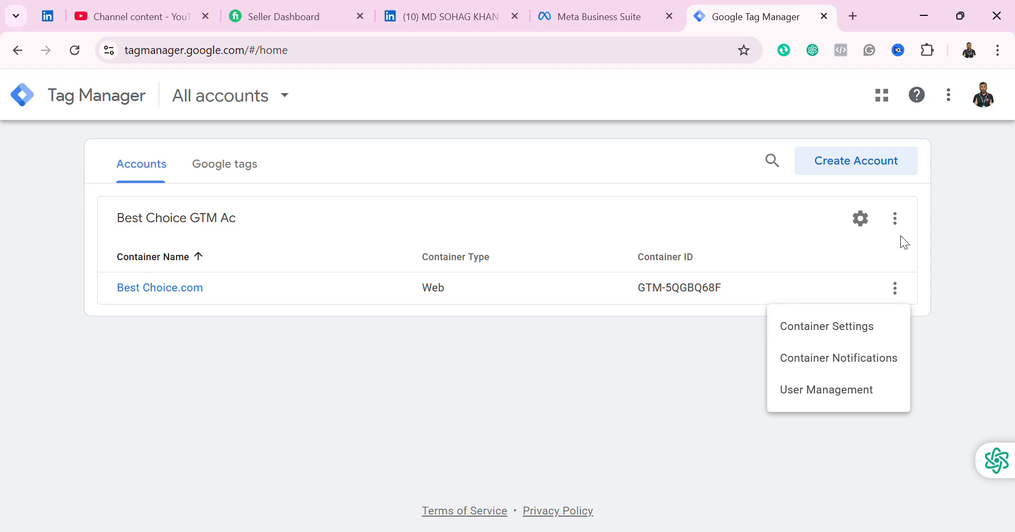
click(896, 221)
click(896, 221)
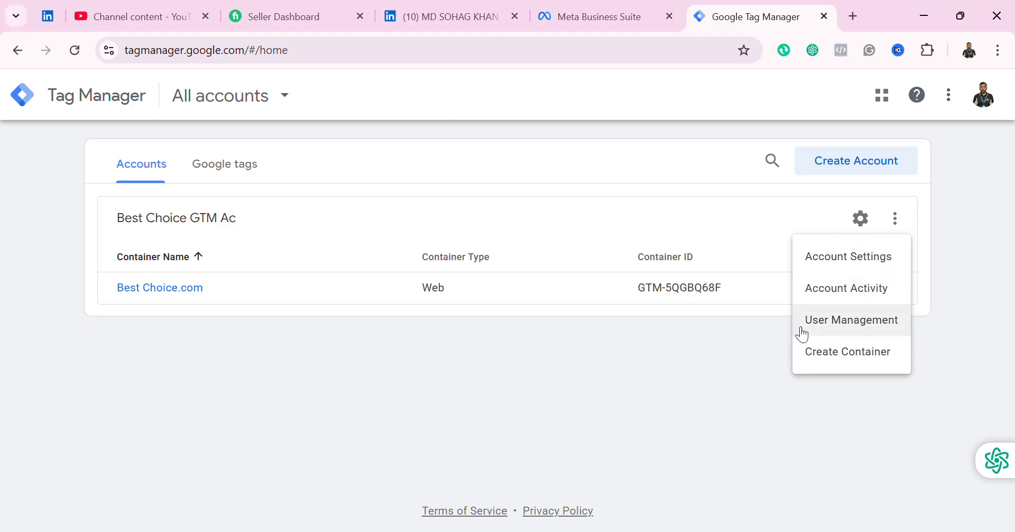
click(732, 360)
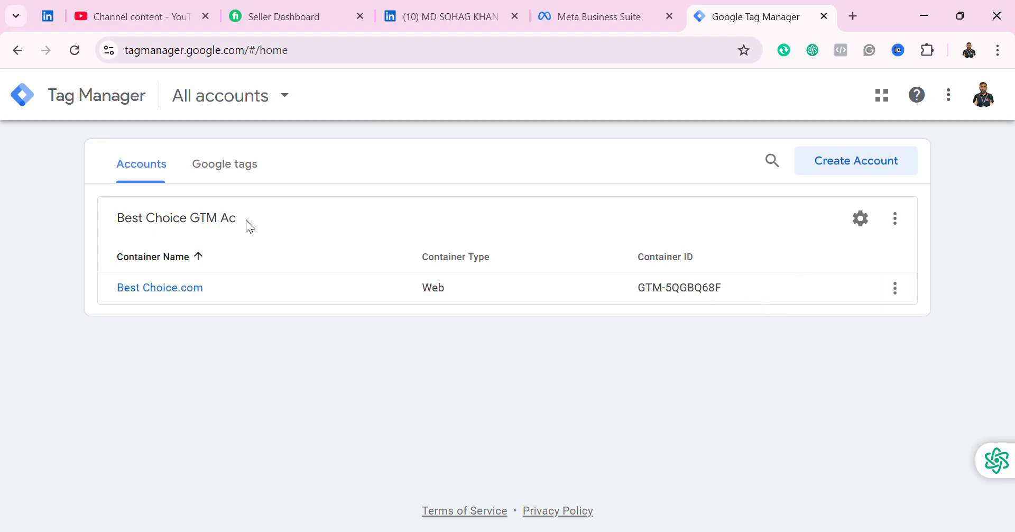
click(850, 168)
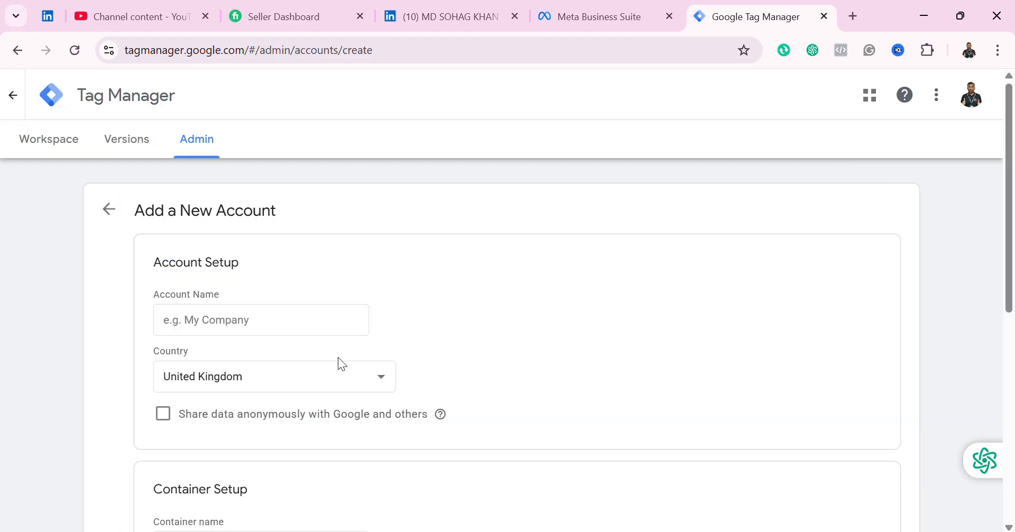
Step: Name the account 'Fodd Shop Gtm ac', set country to Bangladesh, and enable data sharing
click(282, 329)
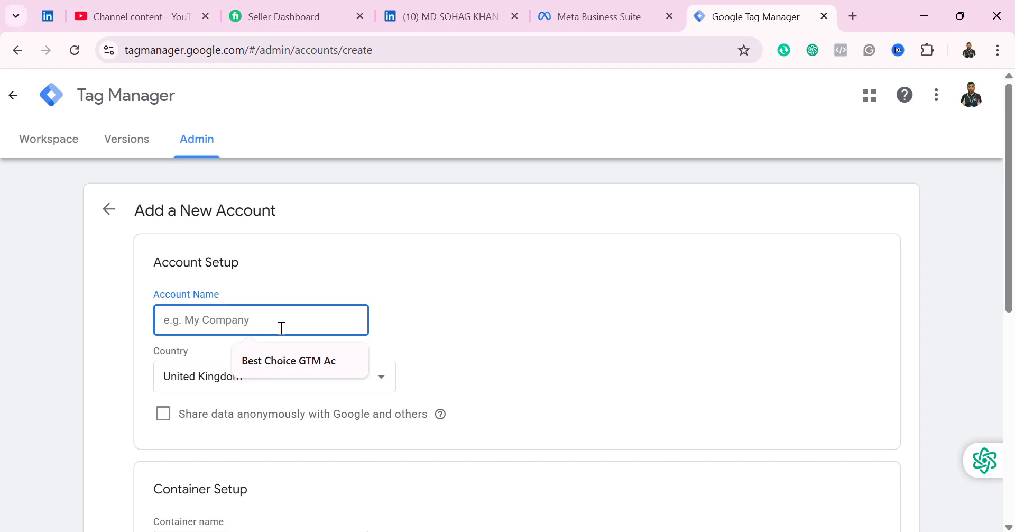
text(Fodd S)
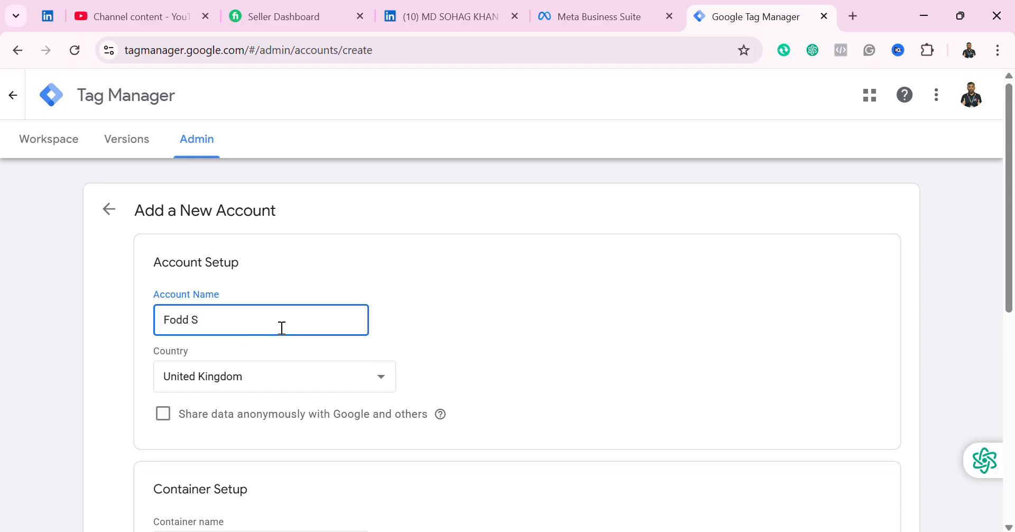
text(hop Gtm ac)
click(376, 380)
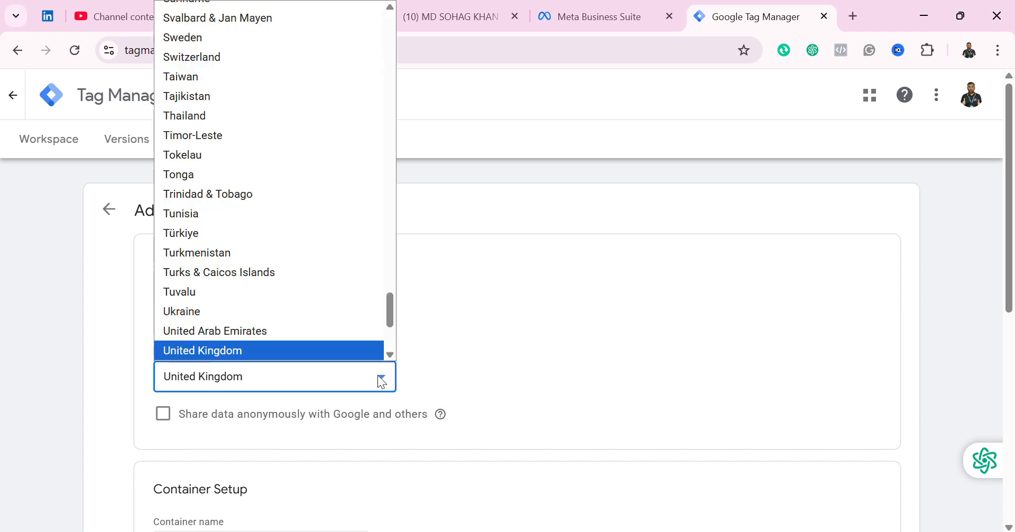
scroll(338, 296, up, 20)
scroll(342, 289, down, 3)
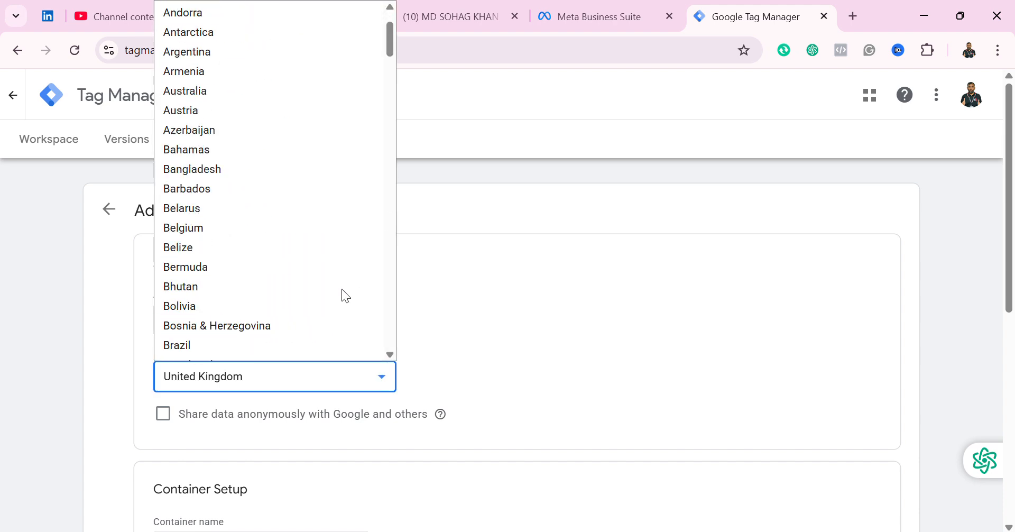
scroll(277, 241, up, 3)
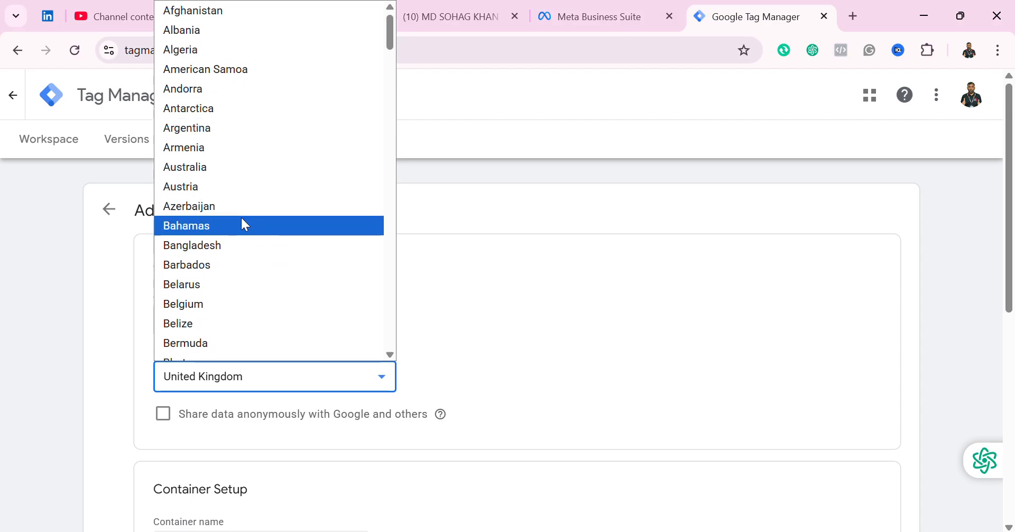
click(248, 246)
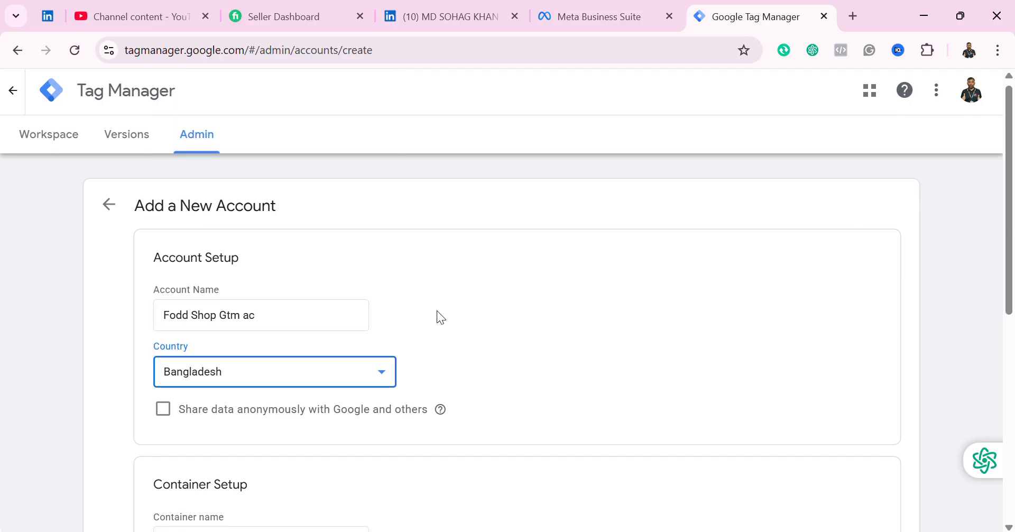
scroll(437, 311, down, 3)
click(162, 256)
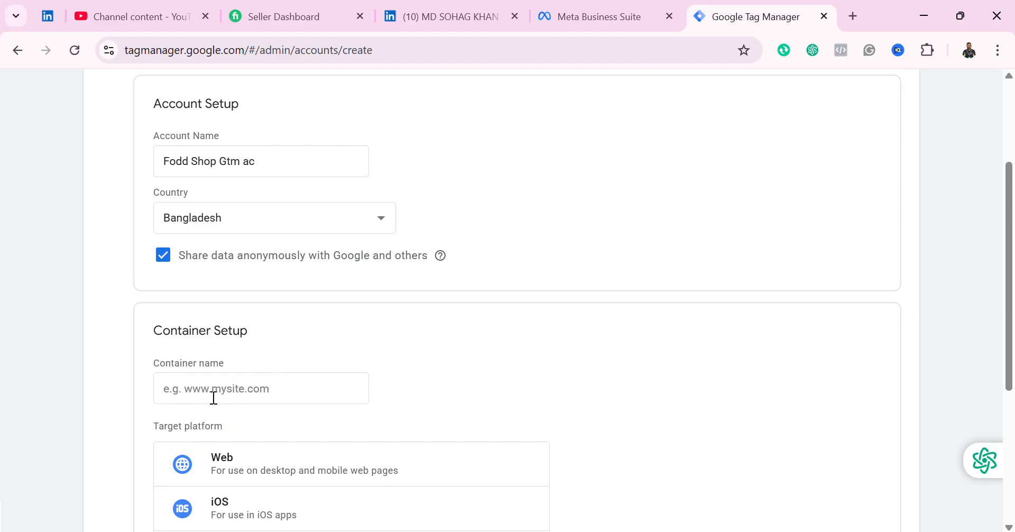
Step: Add a Web container named 'food shop.com' and submit the new account
click(277, 394)
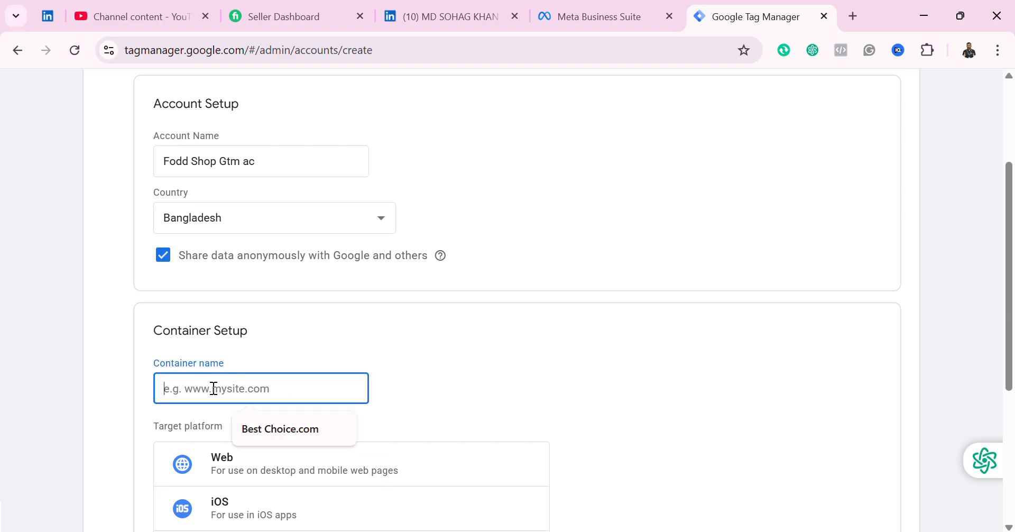
text(food s)
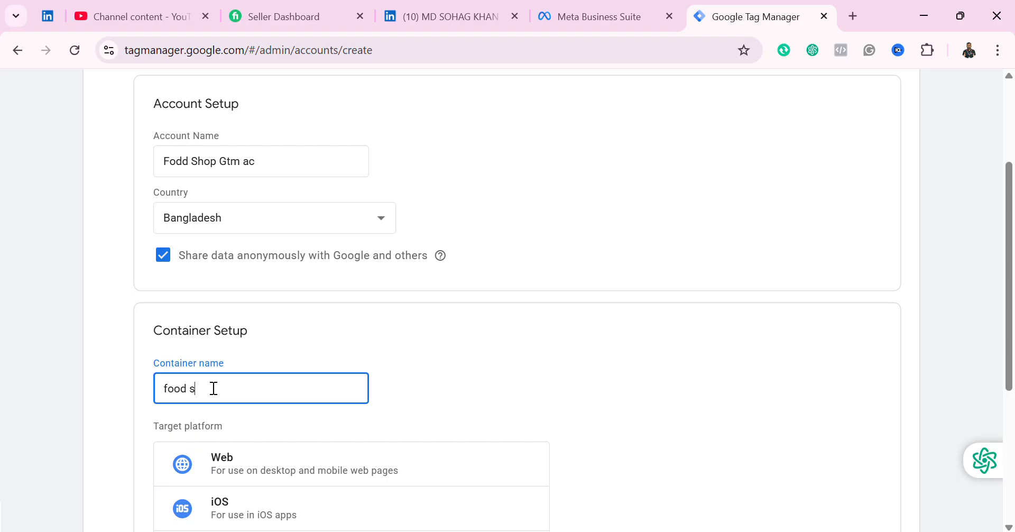
text(hop.com)
scroll(328, 385, down, 2)
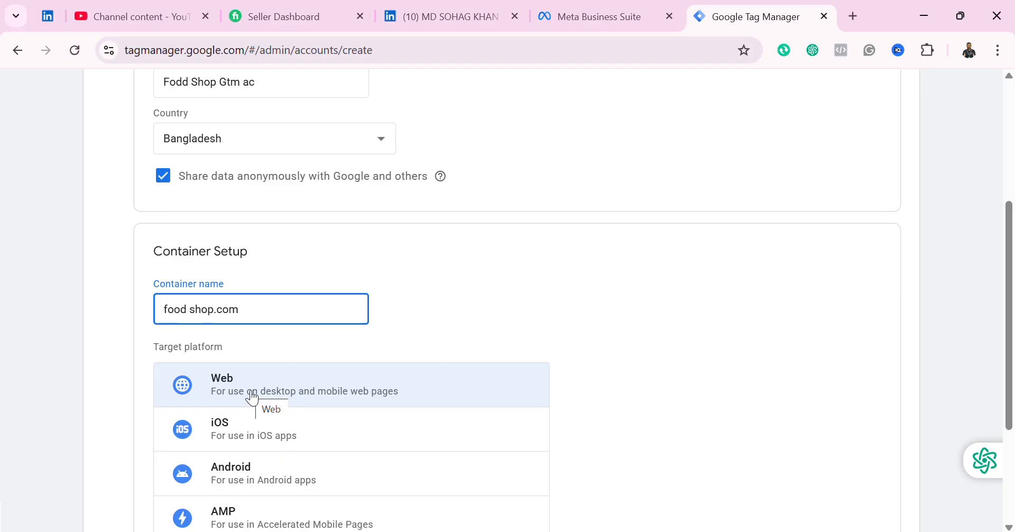
click(245, 391)
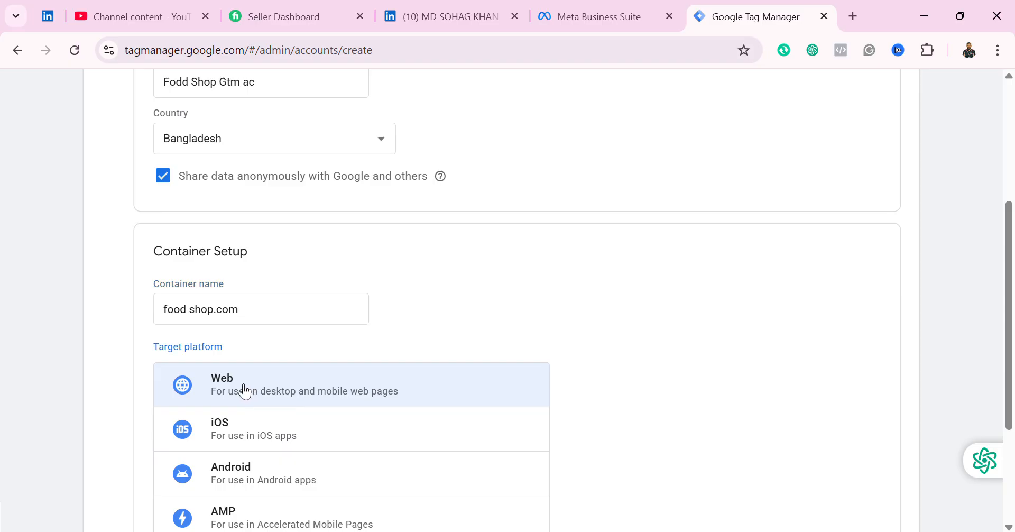
scroll(370, 392, down, 3)
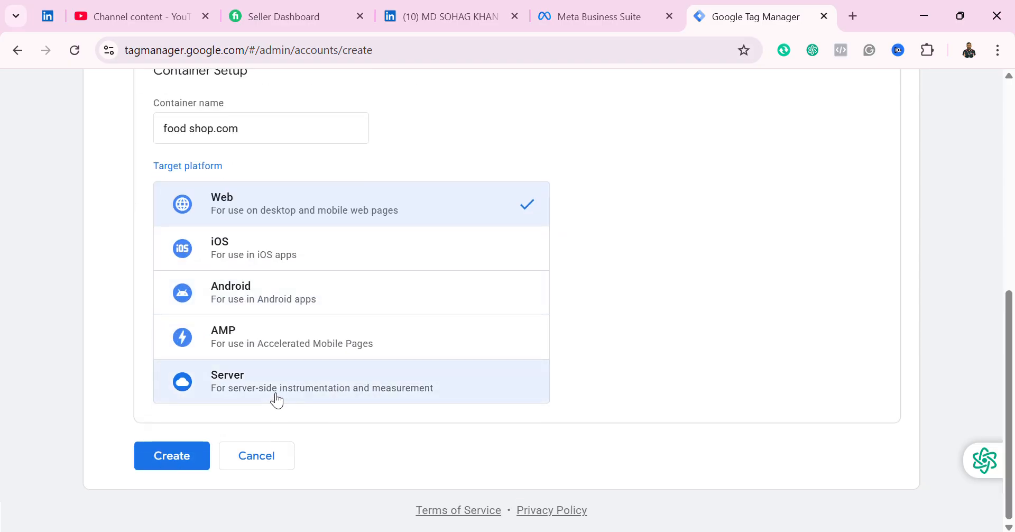
scroll(301, 399, up, 1)
scroll(302, 399, down, 1)
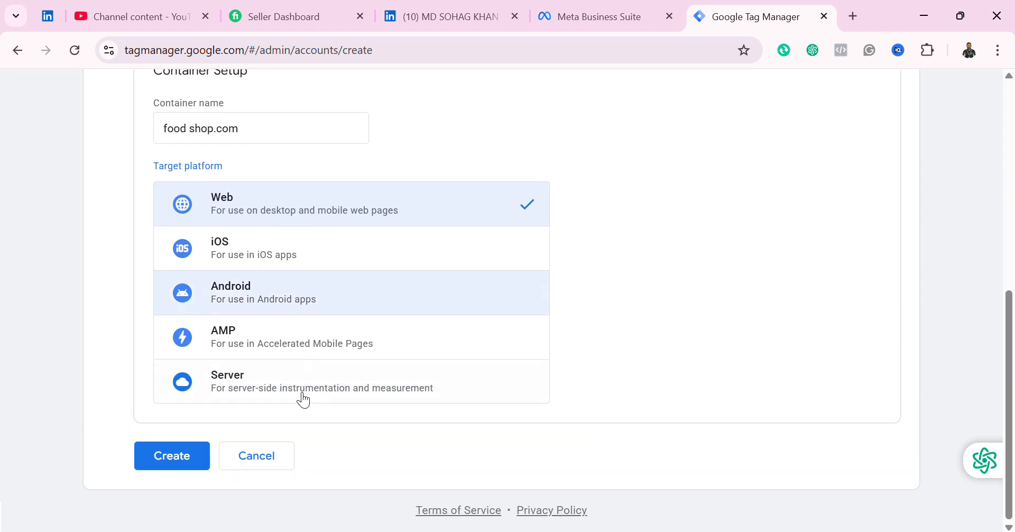
click(187, 464)
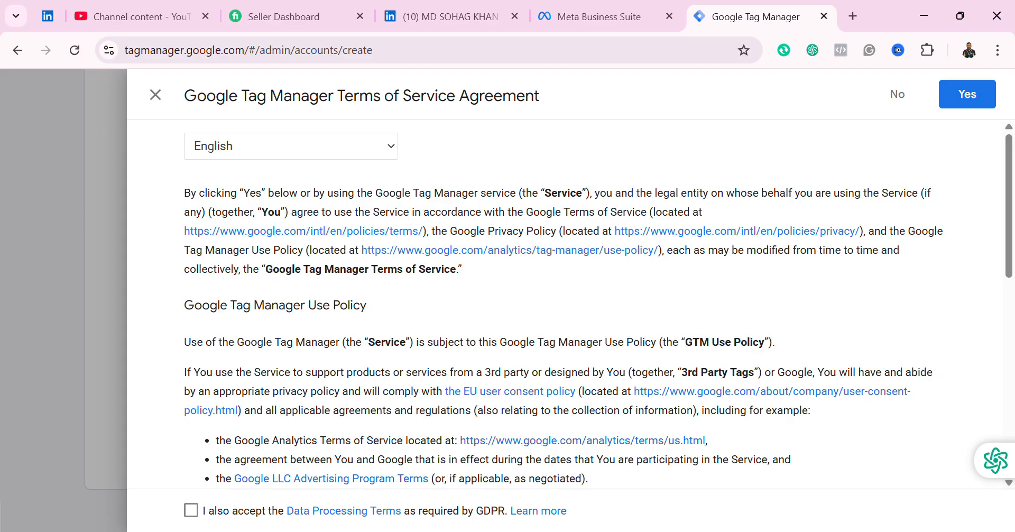
Step: Accept the GDPR Data Processing Terms and Terms of Service, then dismiss the install-code dialog
click(190, 511)
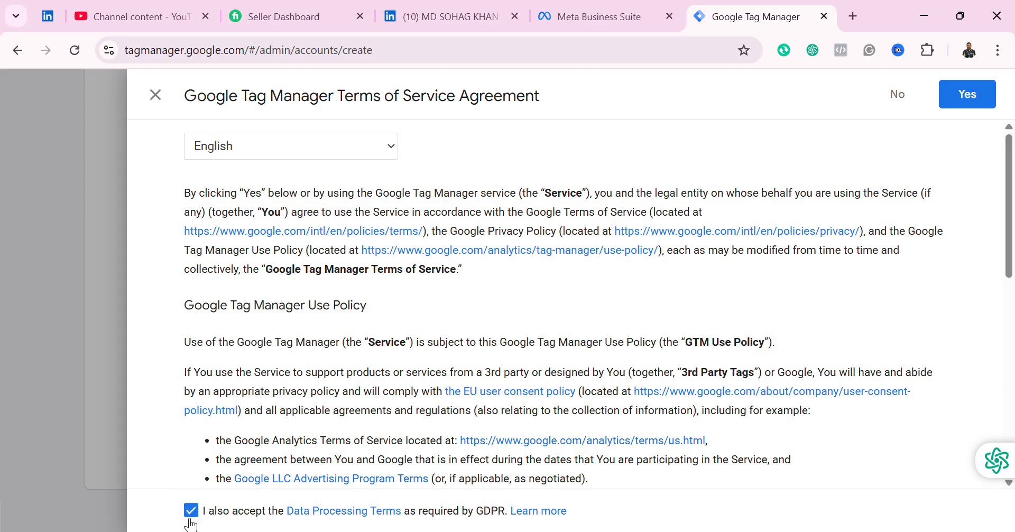
click(974, 106)
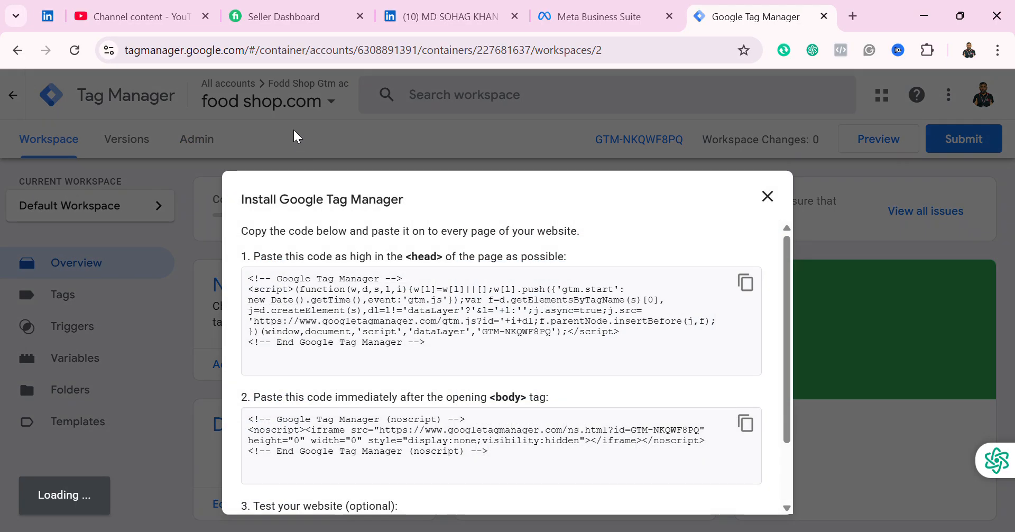
click(767, 197)
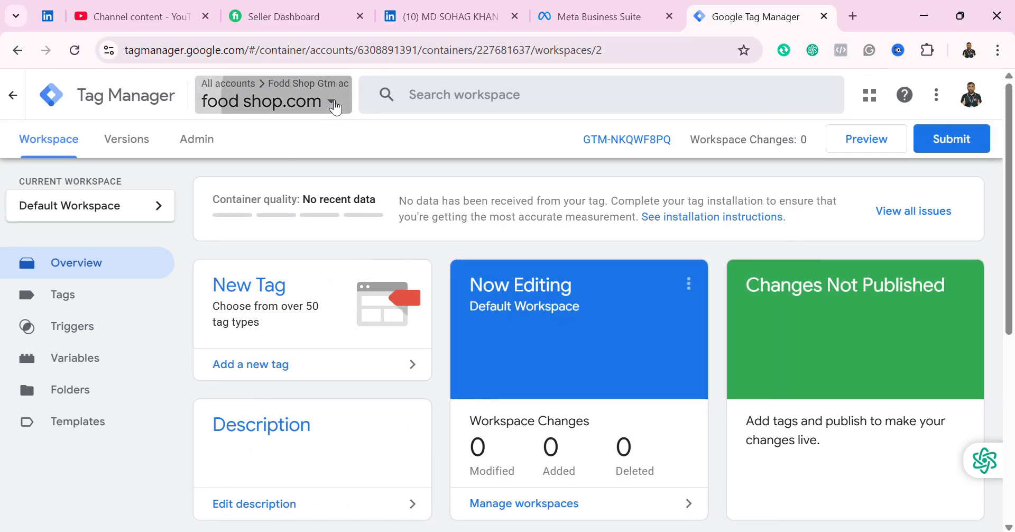
Step: Switch from the Fodd Shop account to the Best Choice.com container under Best Choice GTM Ac
click(334, 106)
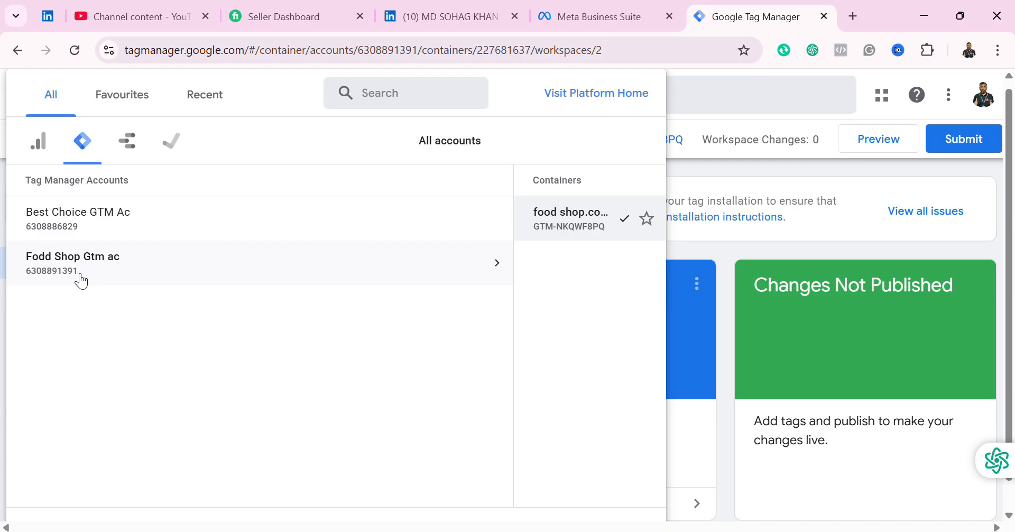
click(361, 276)
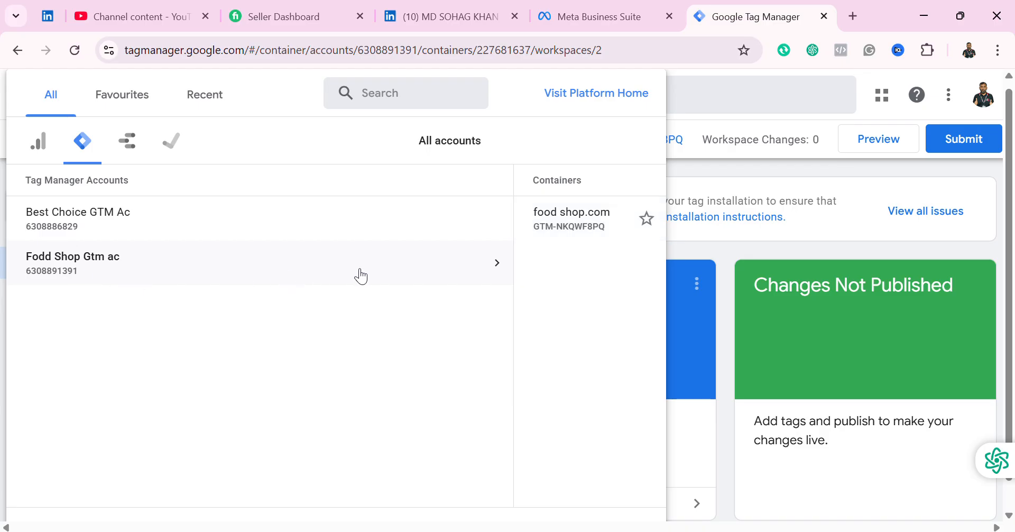
mouse_move(514, 267)
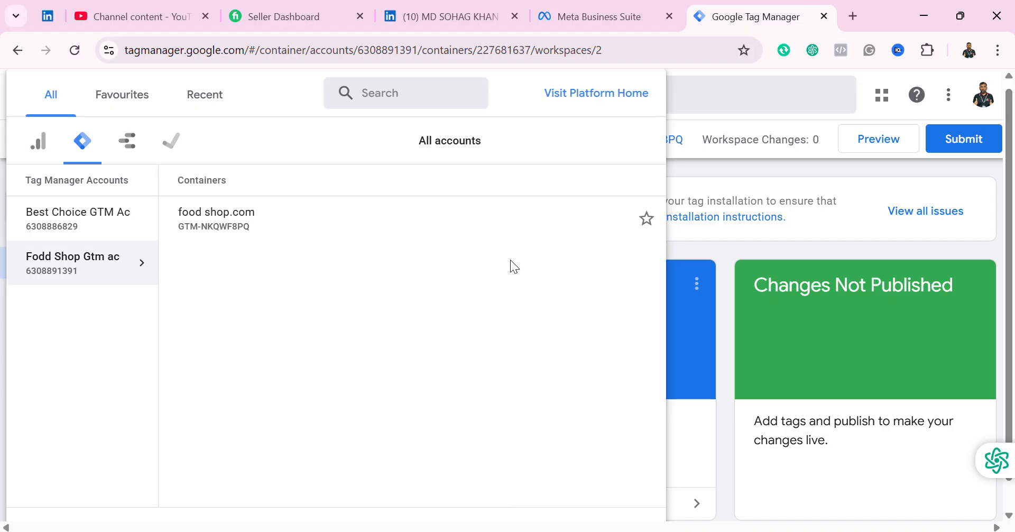
mouse_move(171, 240)
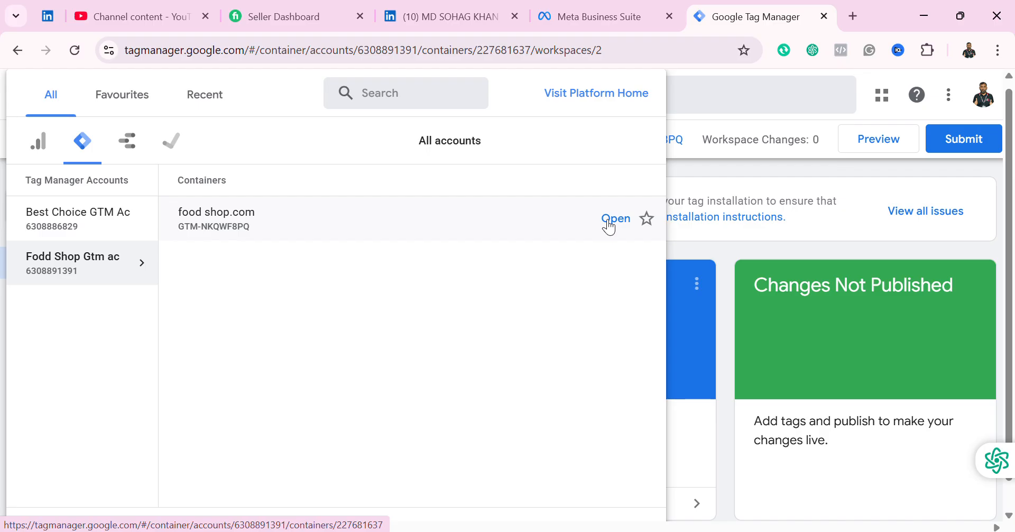
click(103, 219)
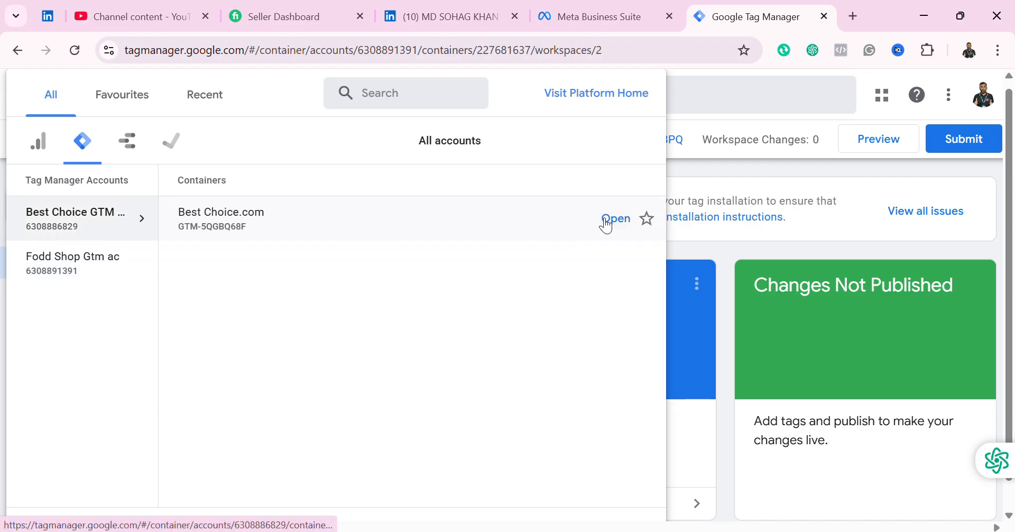
click(607, 221)
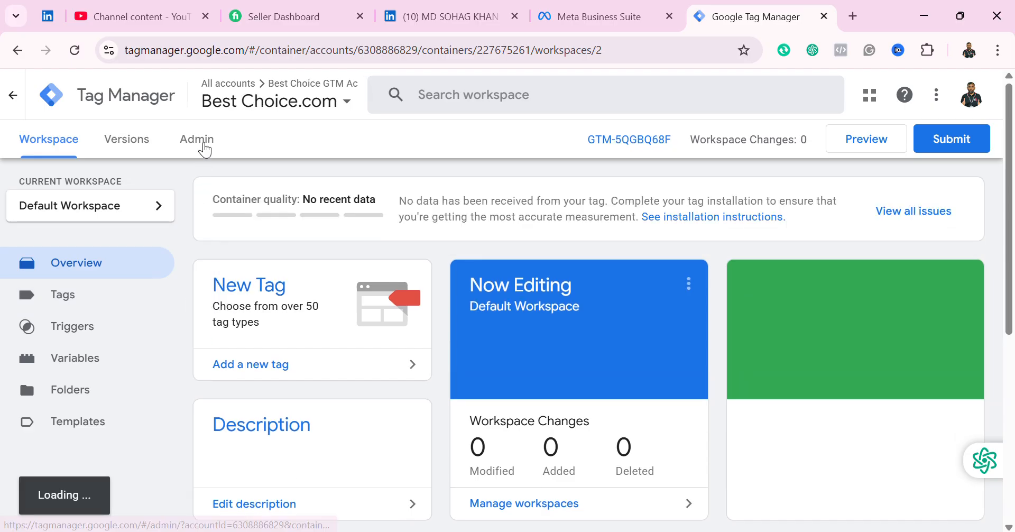
Step: In Admin, open Best Choice GTM Ac's account User Management and begin adding a user
click(205, 143)
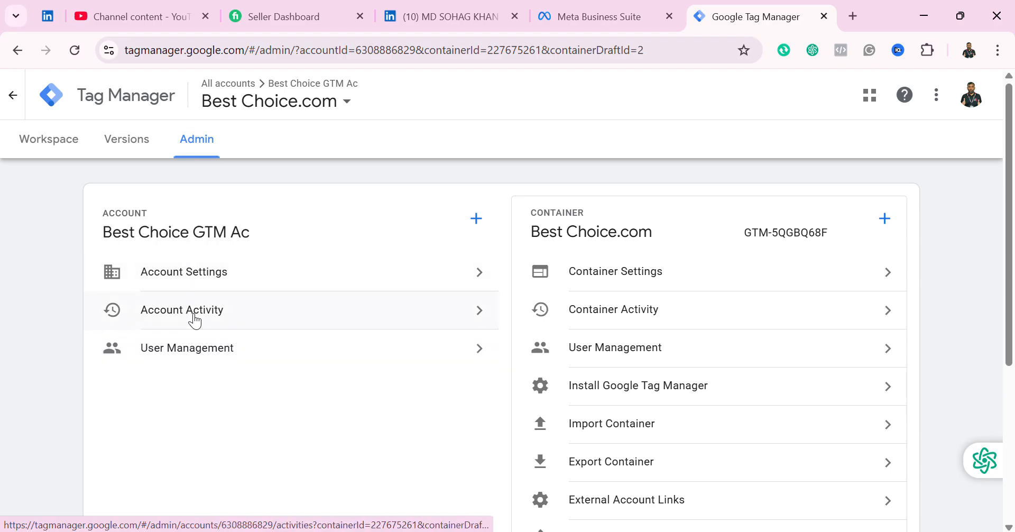
click(420, 363)
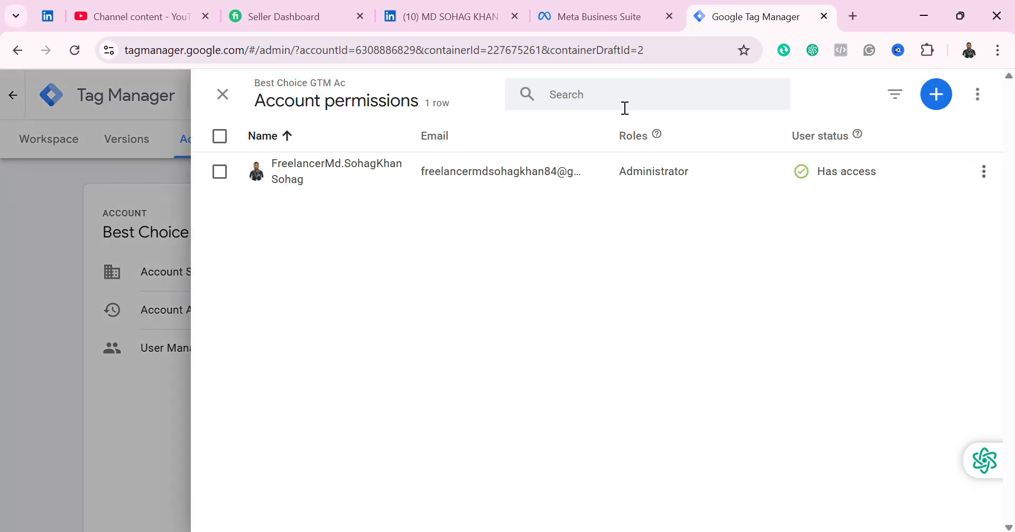
click(942, 98)
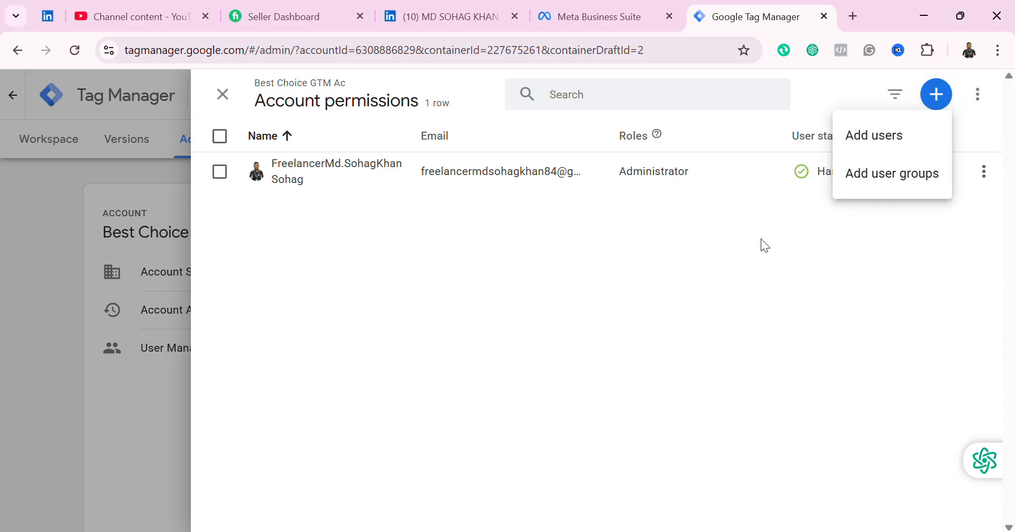
Step: Start an account invitation with Administrator rights and a partial invitee e-mail address
click(891, 136)
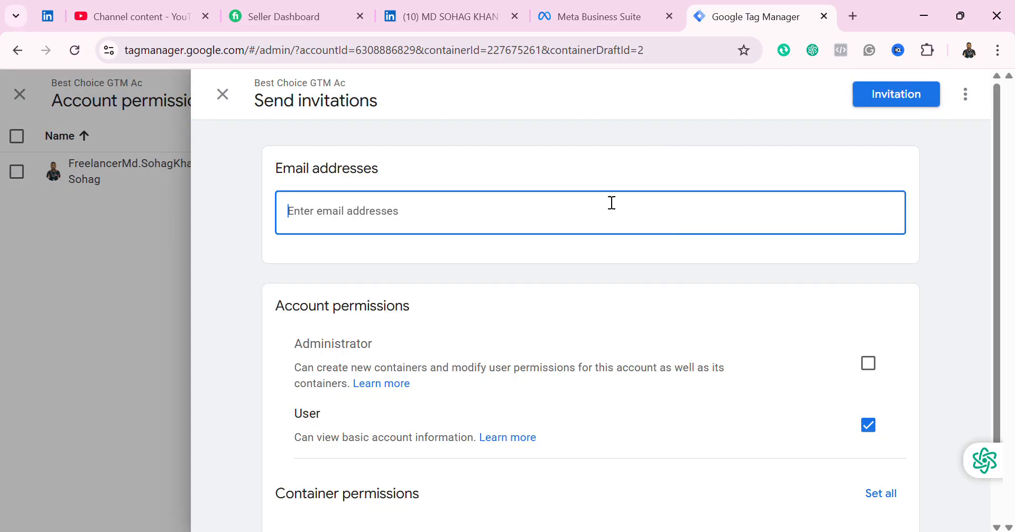
click(867, 366)
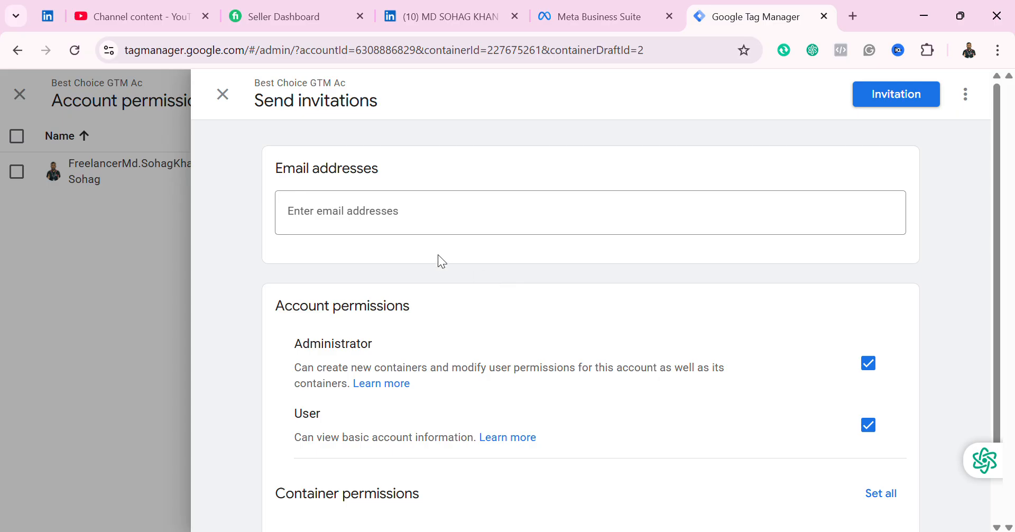
click(399, 217)
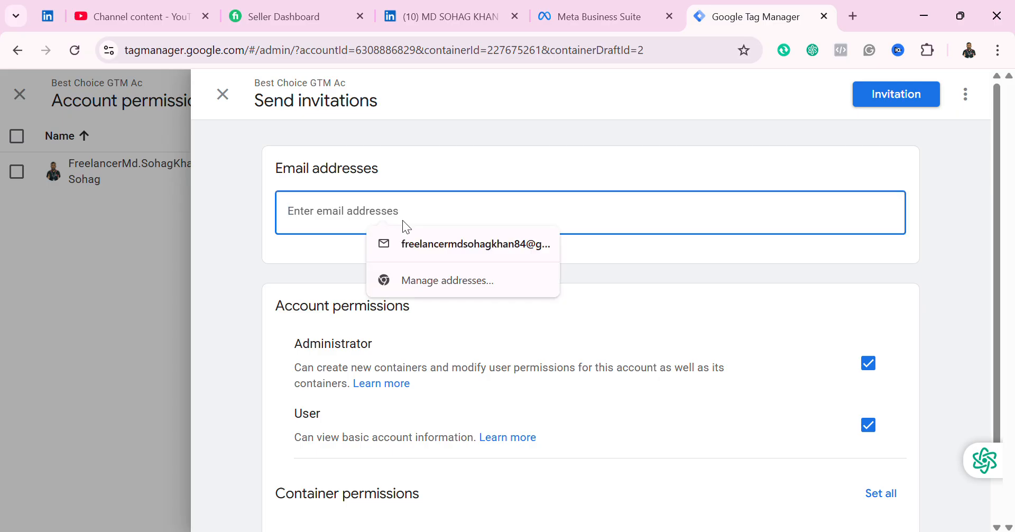
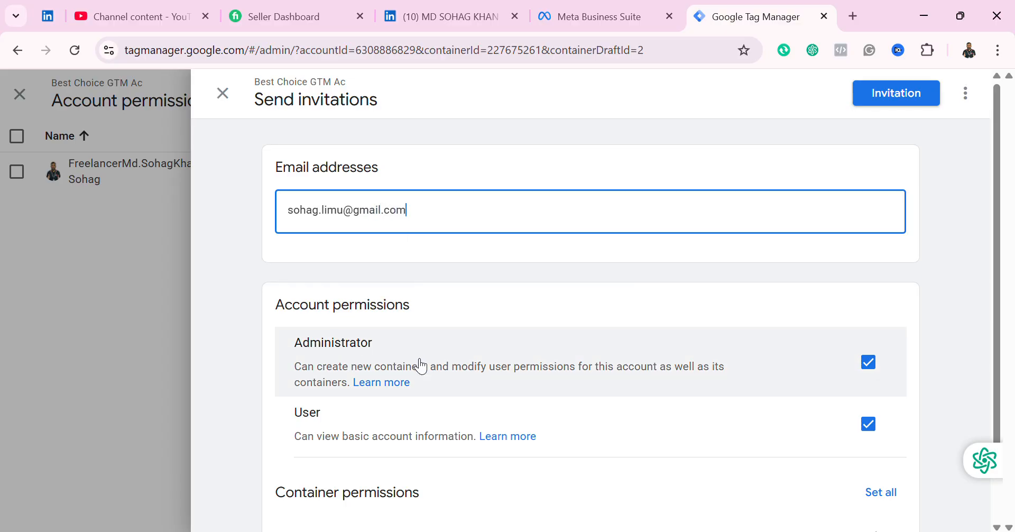
scroll(582, 349, down, 1)
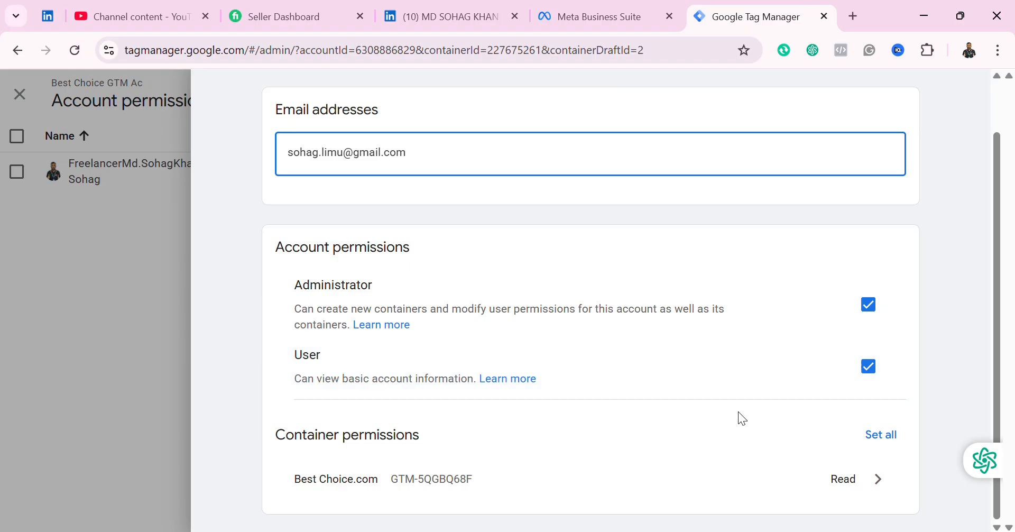
scroll(738, 404, up, 1)
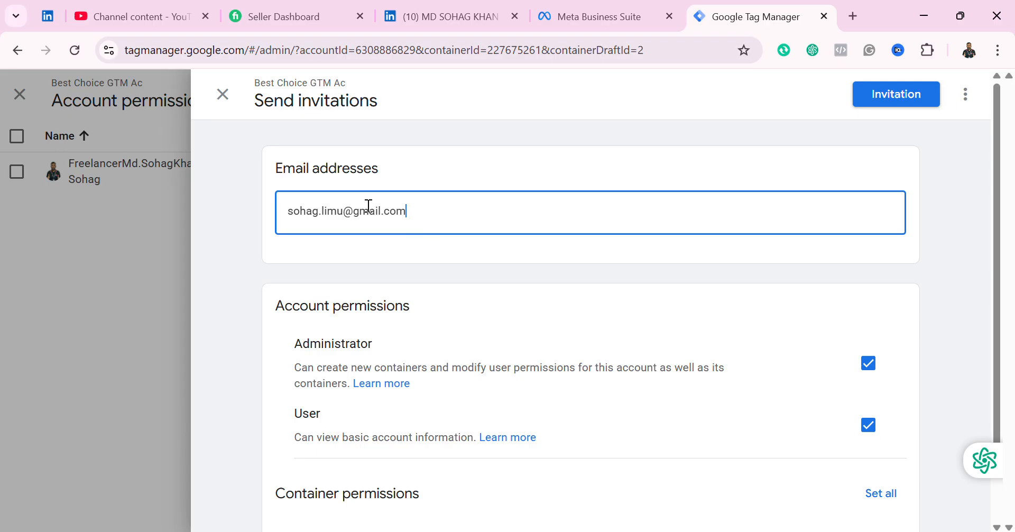
Step: Discard the unsent invitation without saving and close Account permissions
click(214, 107)
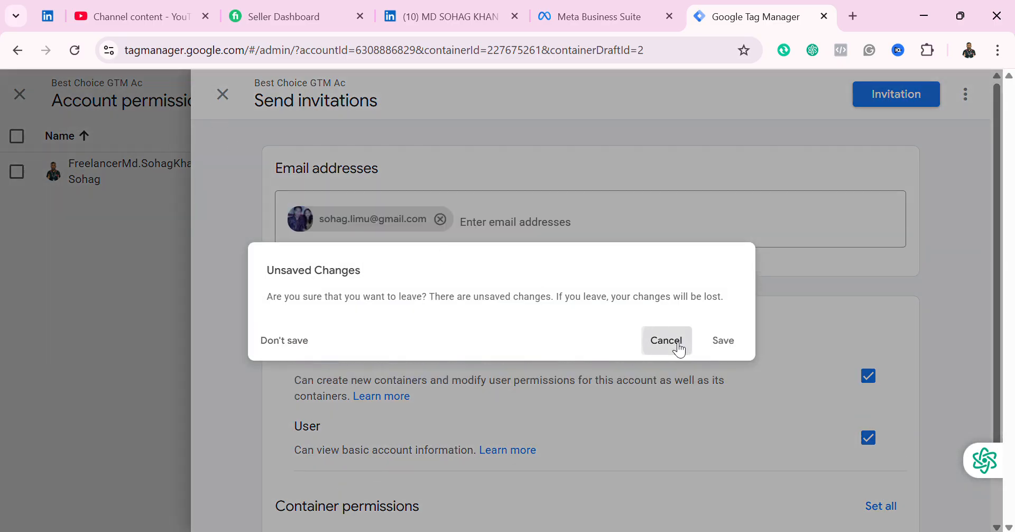
click(666, 341)
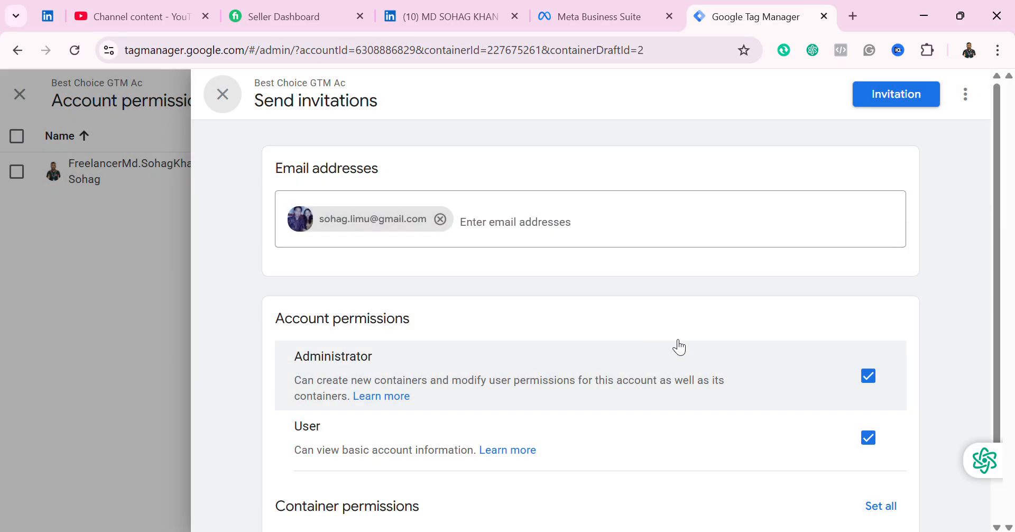
click(222, 94)
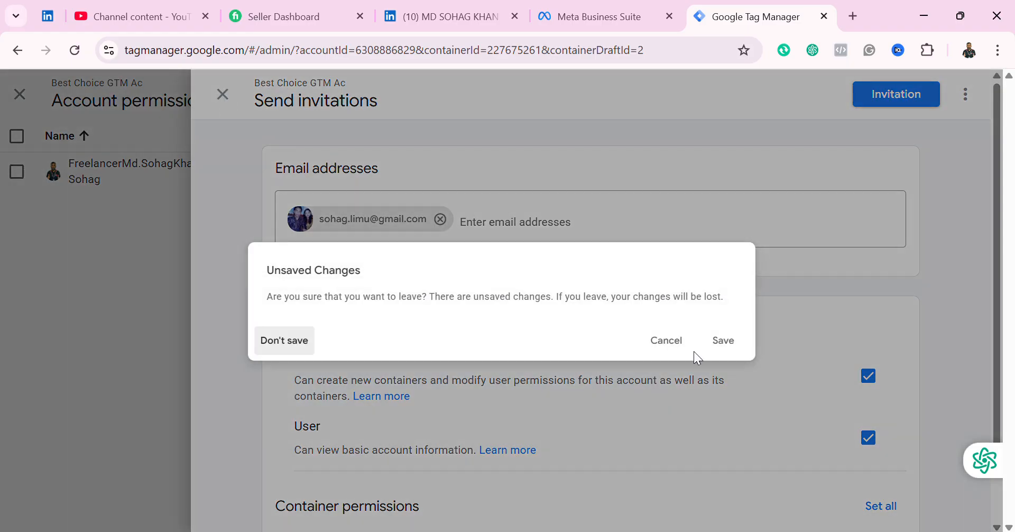
click(278, 339)
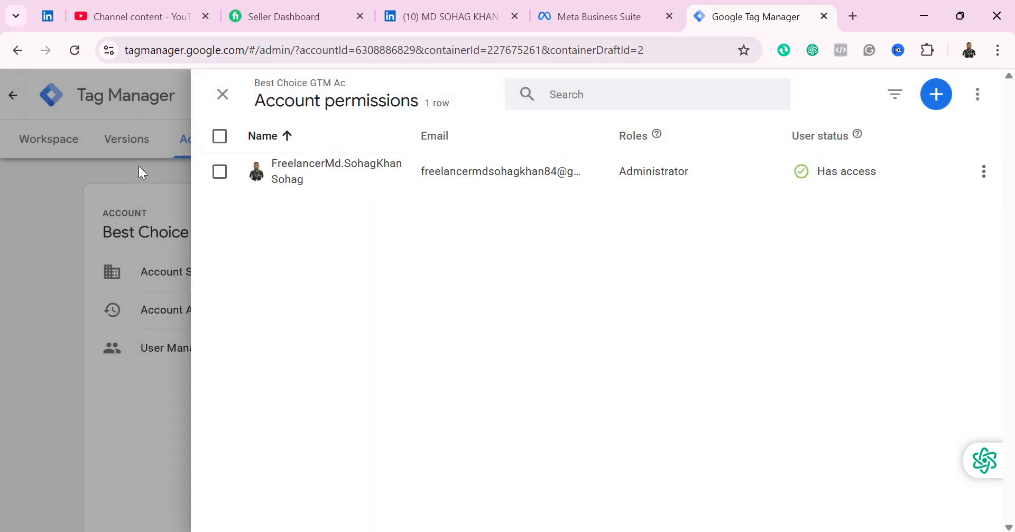
click(223, 94)
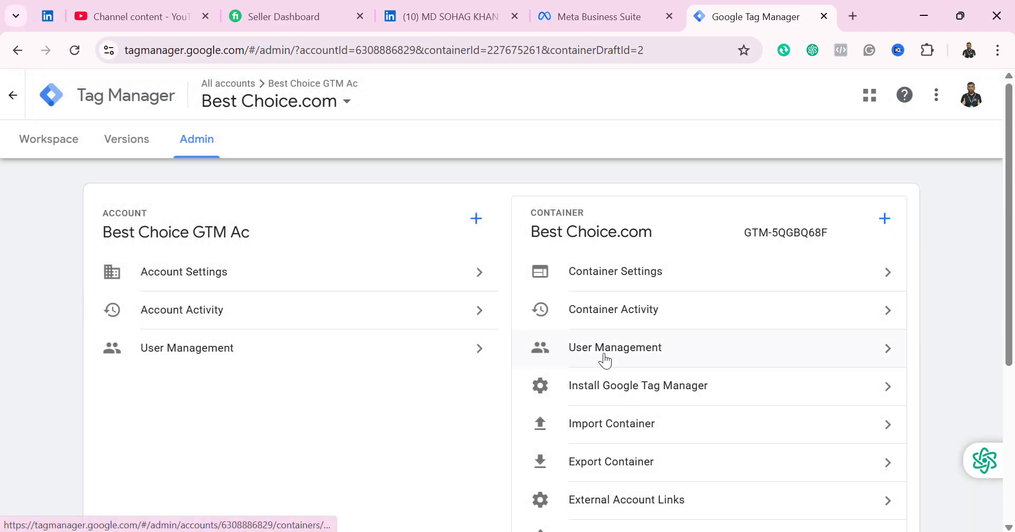
Step: Open the Best Choice.com container's User Management list and begin adding a new user
scroll(645, 345, down, 1)
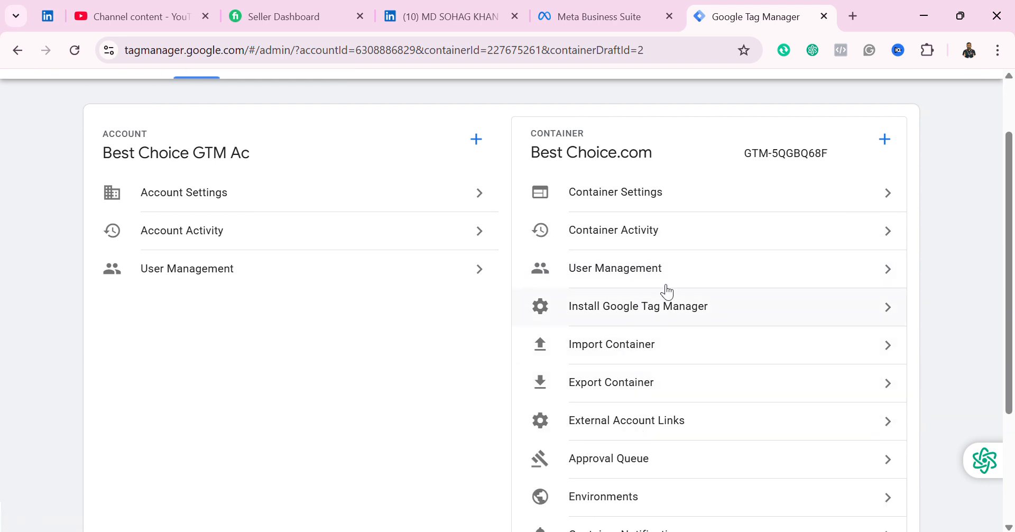
click(755, 276)
click(870, 277)
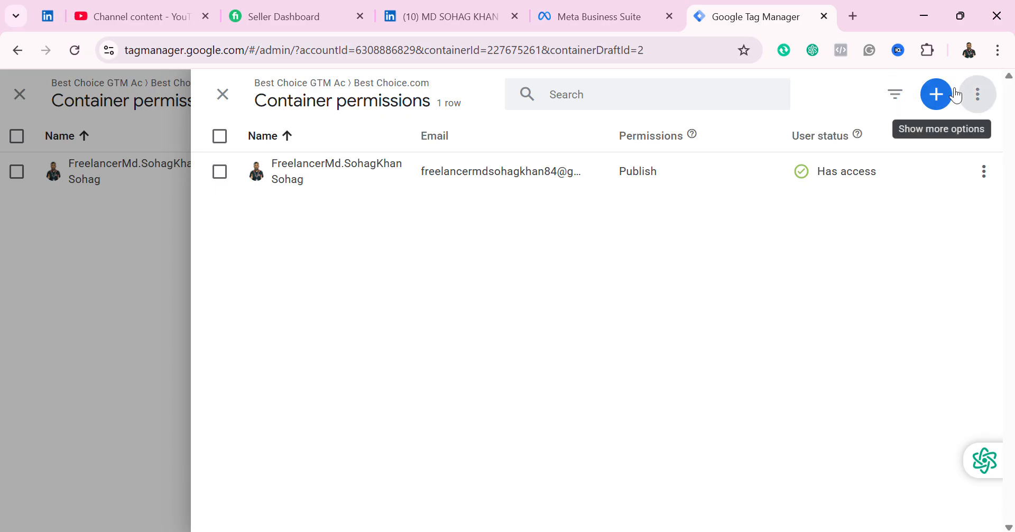
click(937, 94)
Step: Grant Publish, Approve, Edit and Read container permissions and enter the invitee's e-mail address
click(911, 138)
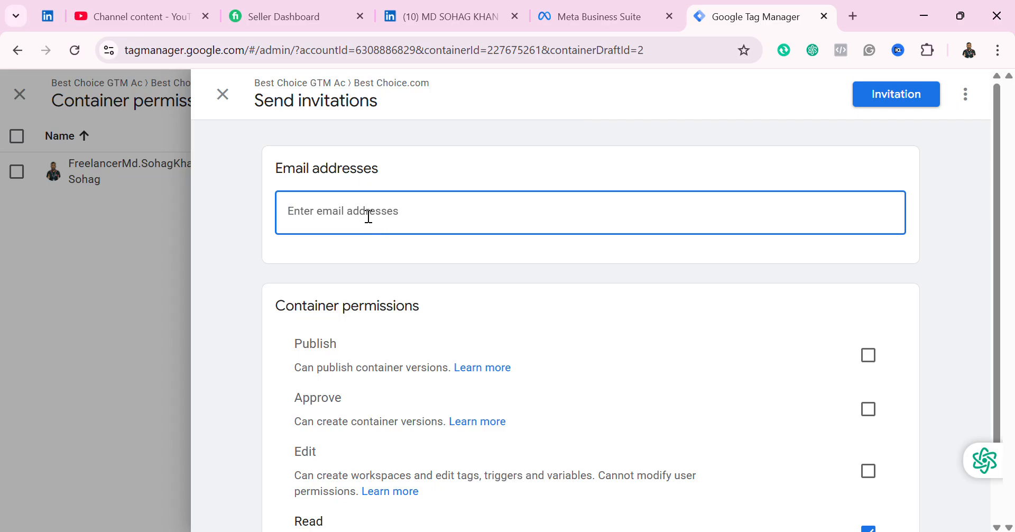
click(368, 216)
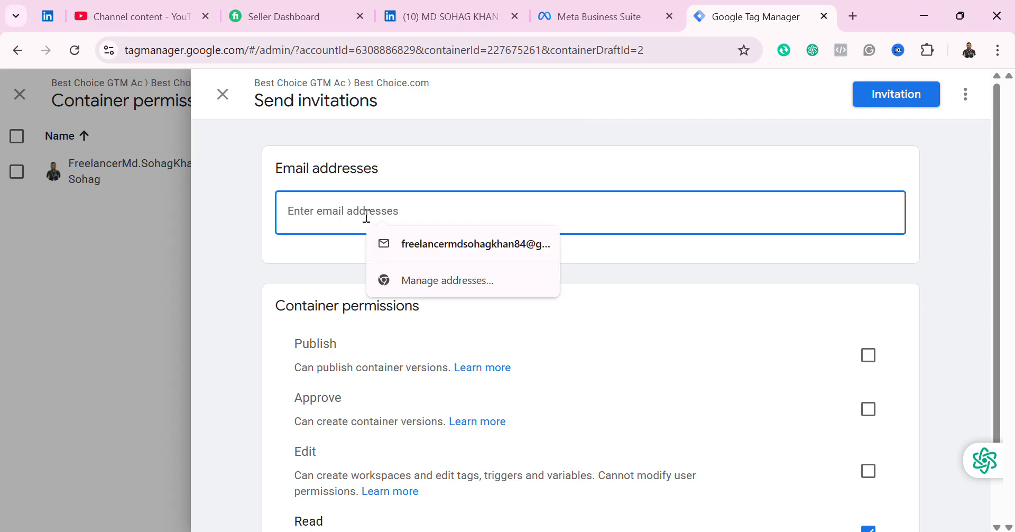
click(869, 355)
scroll(780, 447, down, 1)
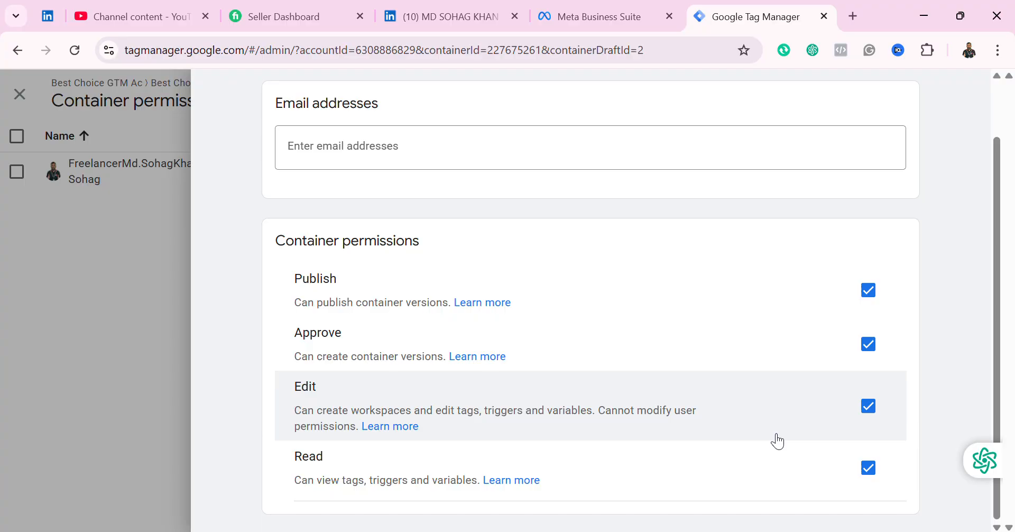
scroll(779, 439, up, 1)
click(375, 216)
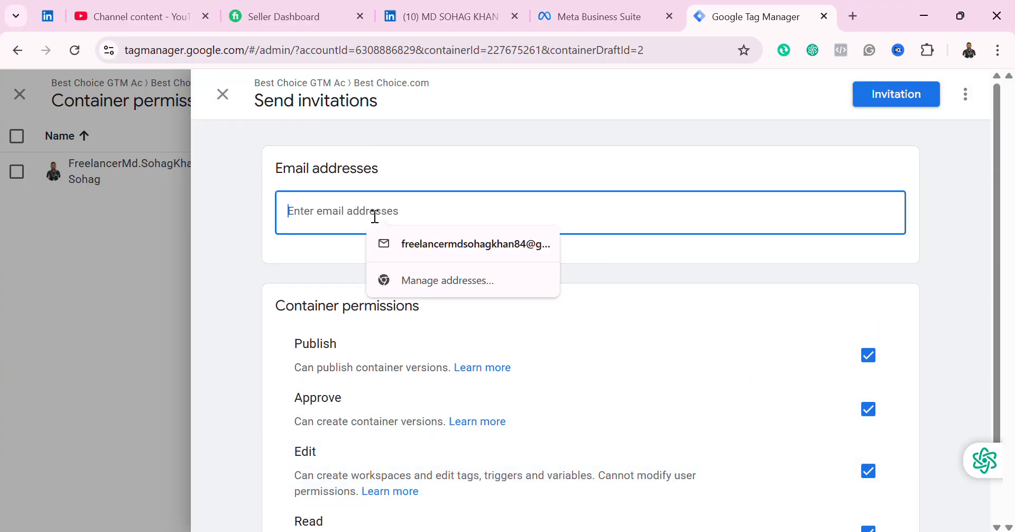
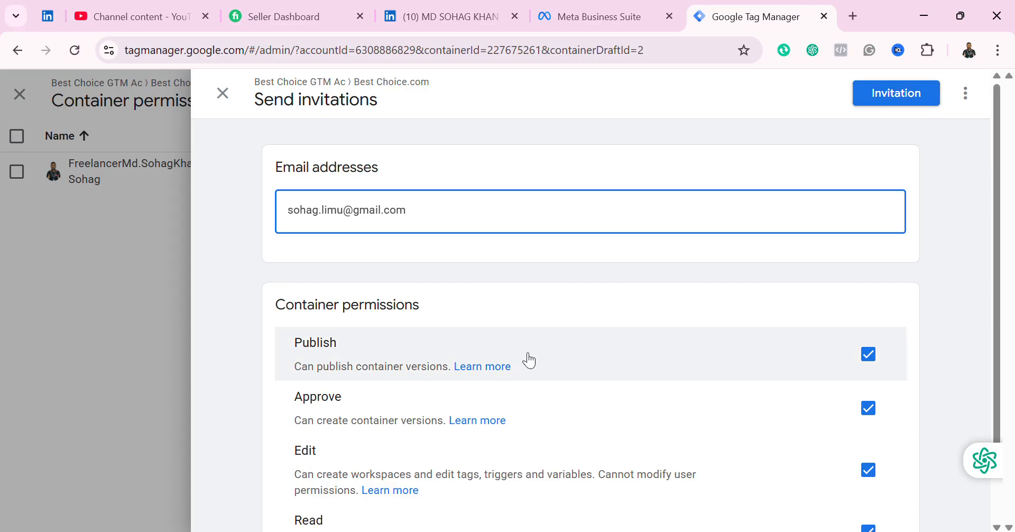
scroll(525, 354, down, 2)
scroll(529, 357, up, 1)
scroll(529, 357, up, 1)
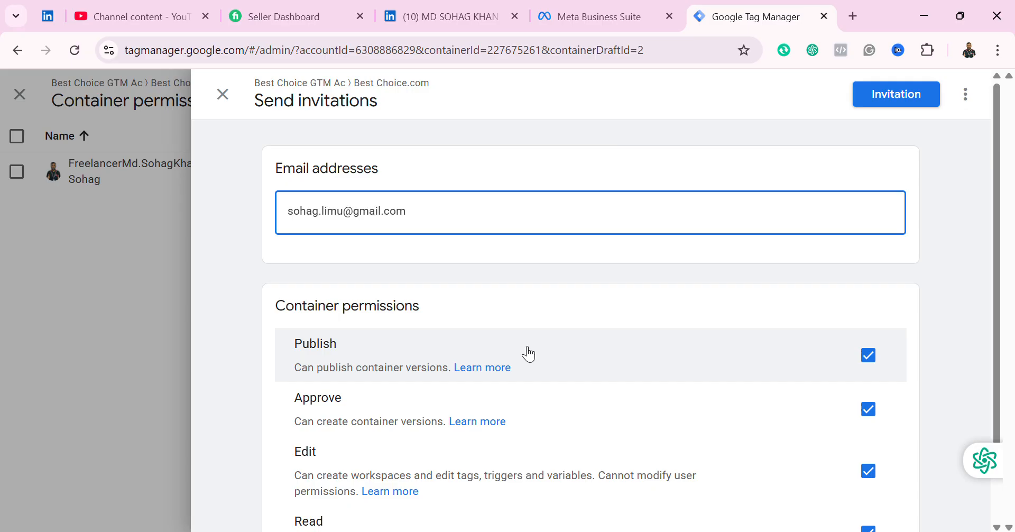